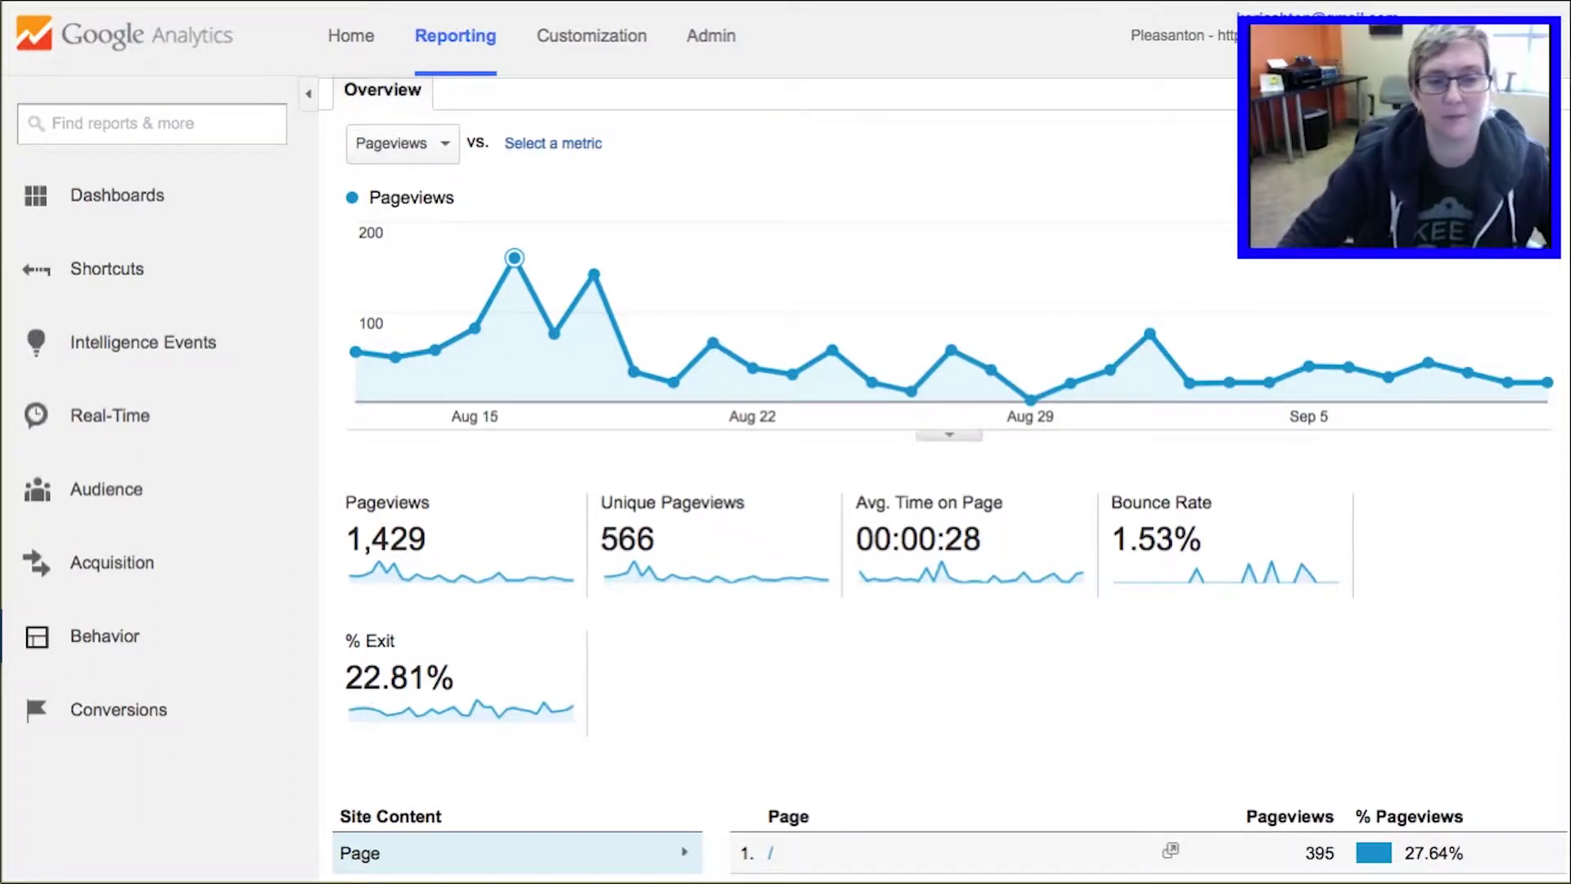
{"action": "scroll", "coordinate": [941, 491], "scroll_direction": "down", "scroll_amount": 6}
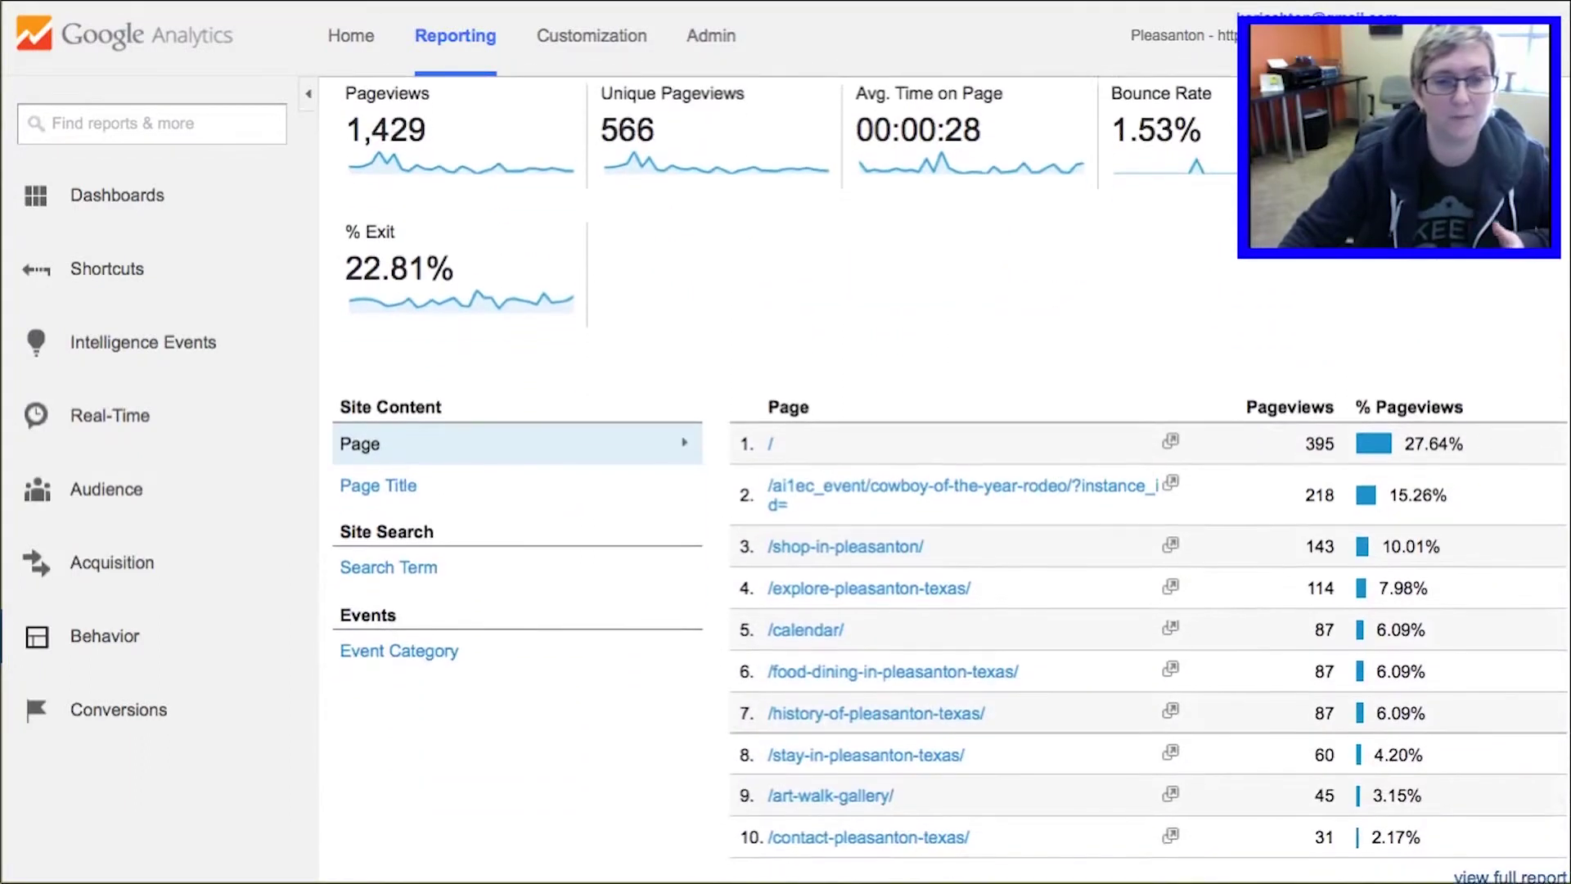
{"action": "scroll", "coordinate": [941, 491], "scroll_direction": "up", "scroll_amount": 8}
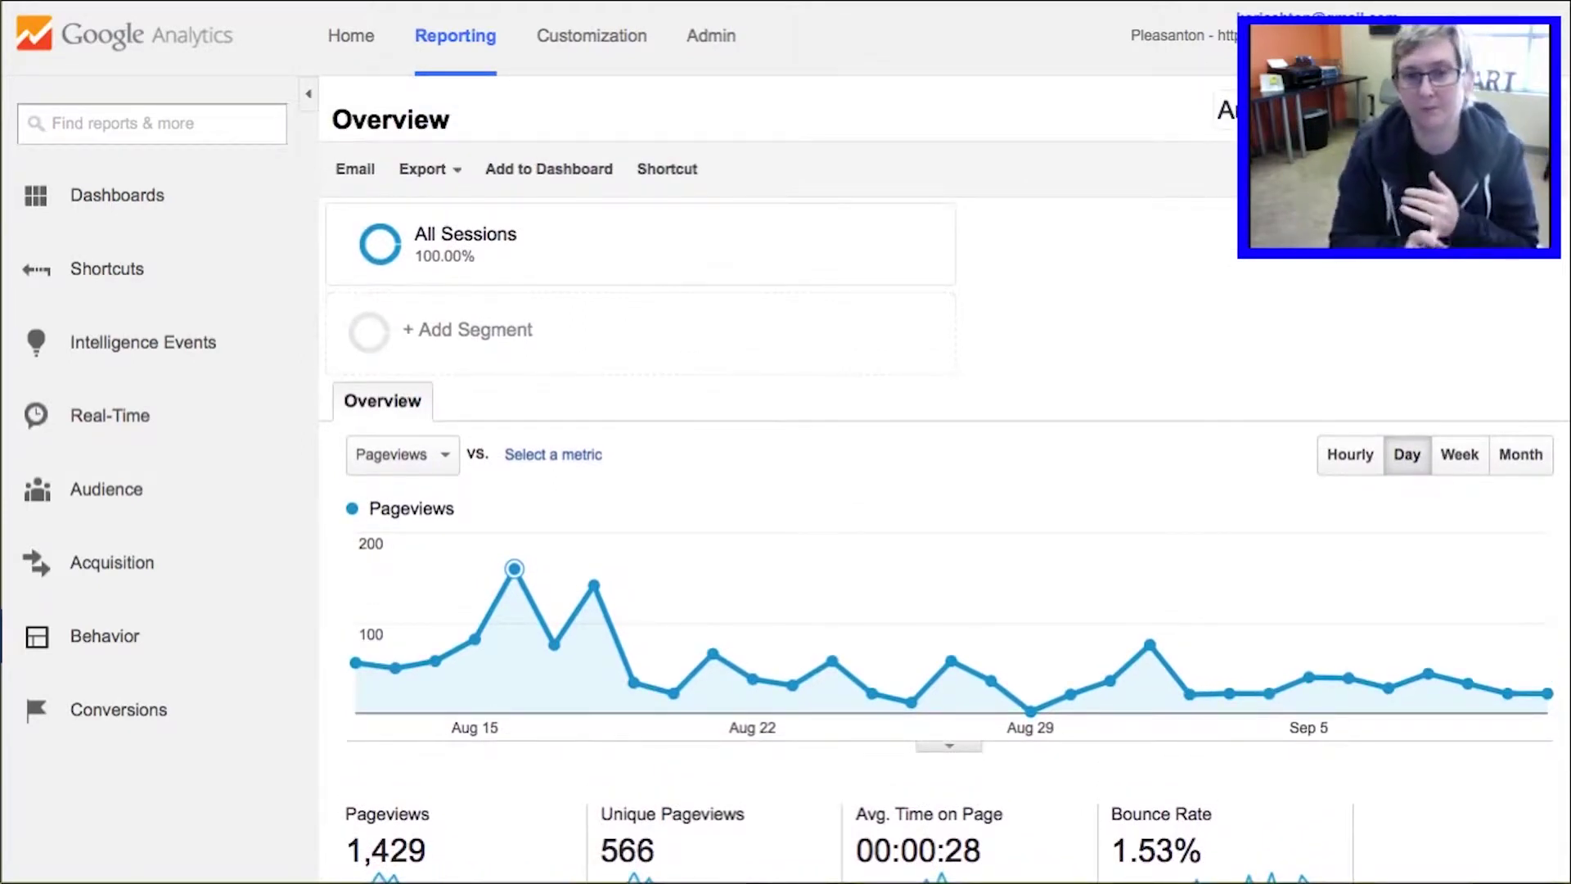
{"action": "scroll", "coordinate": [941, 491], "scroll_direction": "down", "scroll_amount": 4}
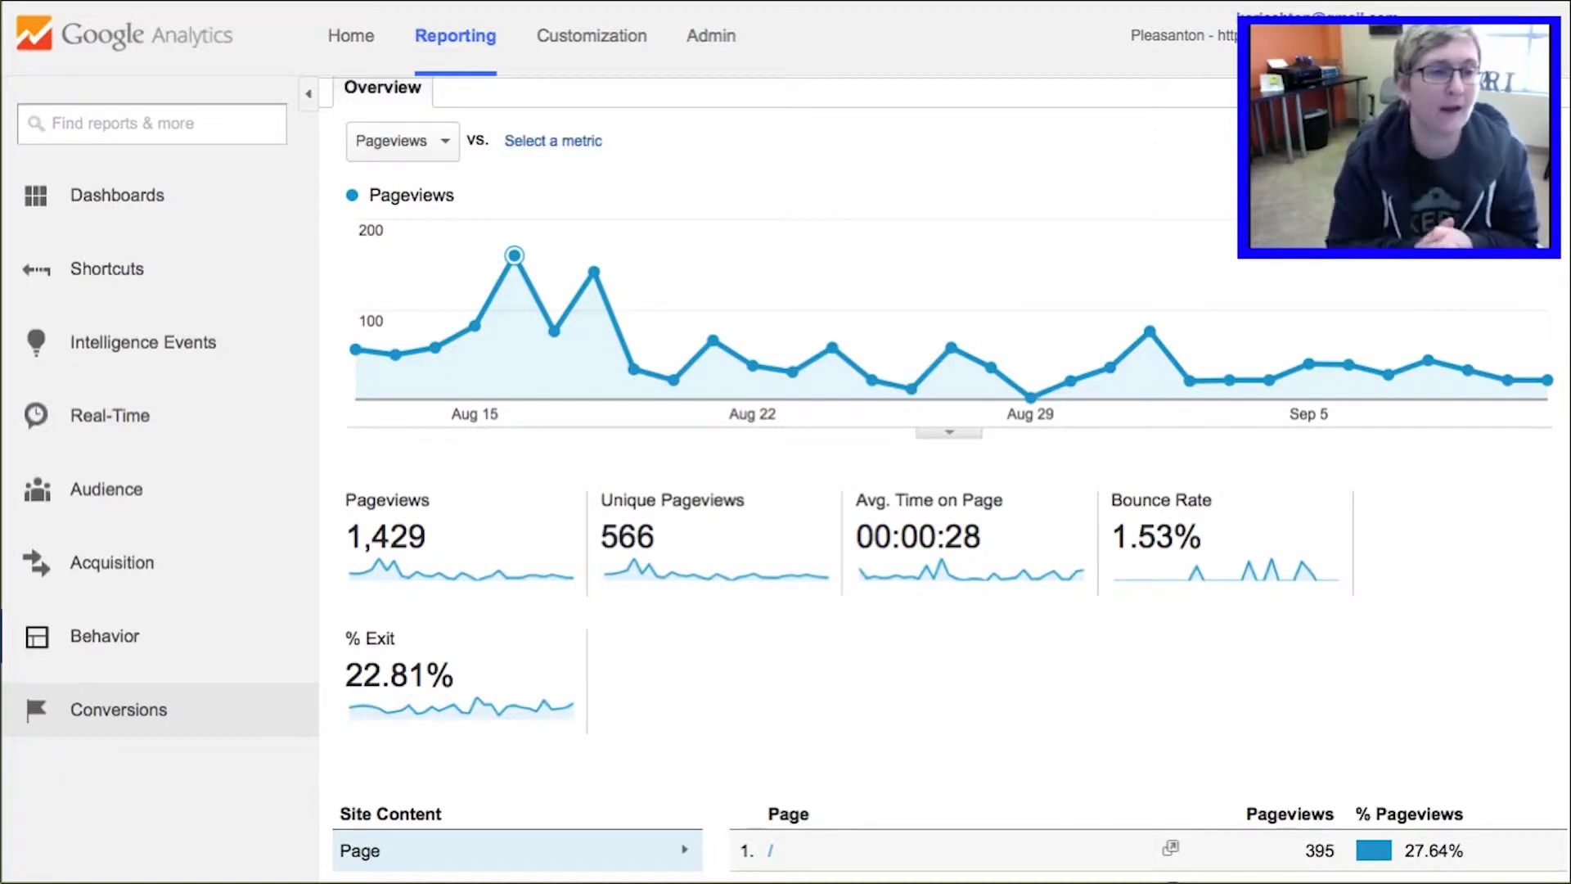
Open Acquisition > All Traffic and review the Source/Medium table of 326 sessions
{"action": "left_click", "coordinate": [171, 558]}
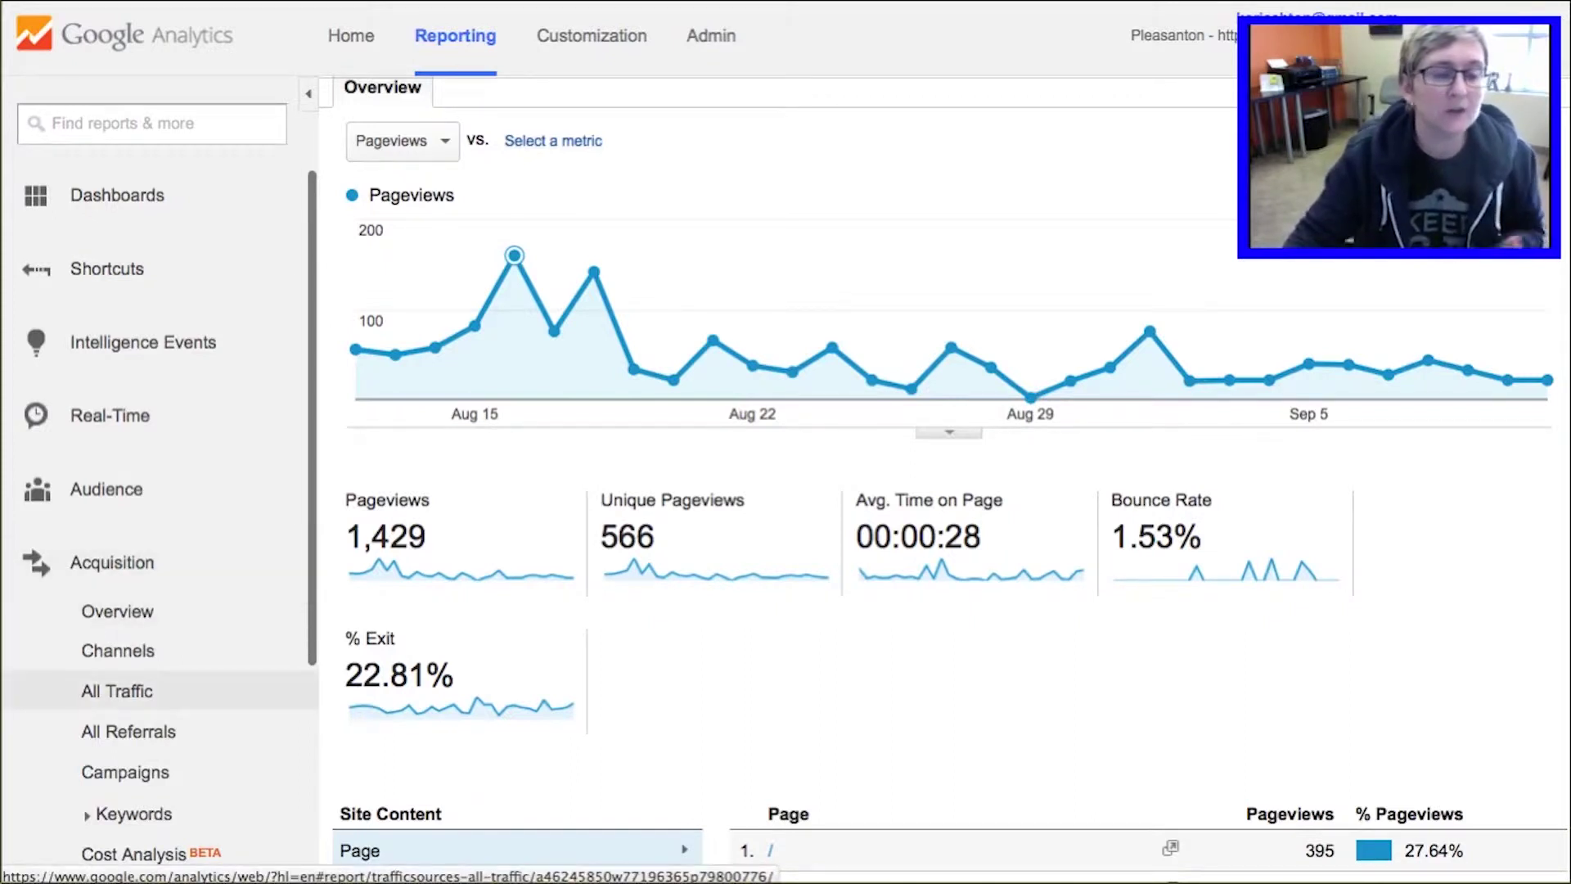
{"action": "left_click", "coordinate": [118, 692]}
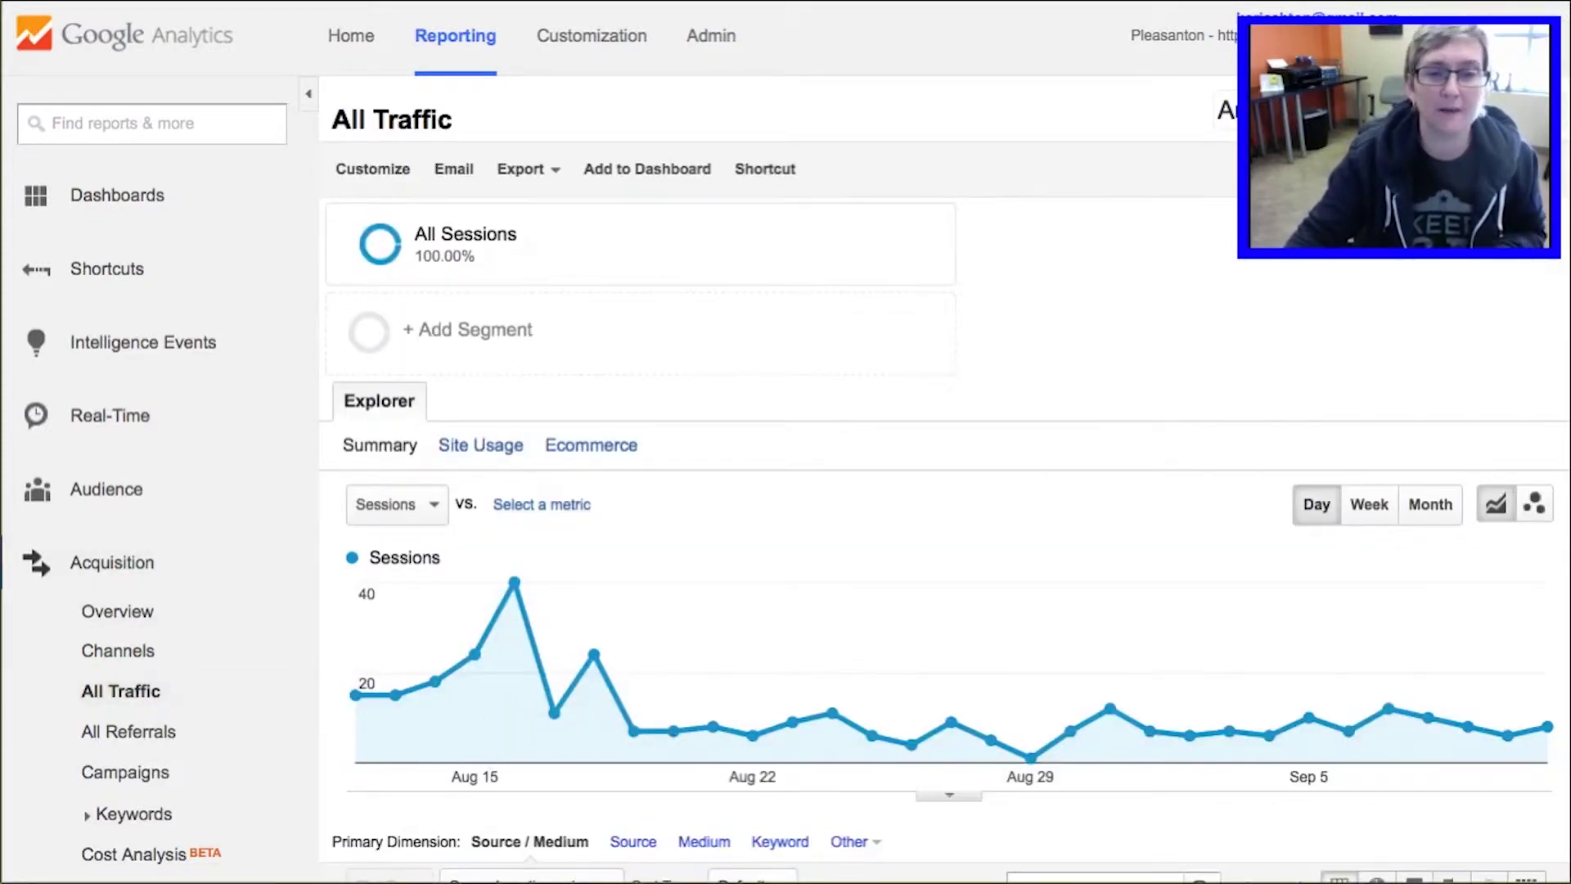
{"action": "scroll", "coordinate": [941, 573], "scroll_direction": "down", "scroll_amount": 10}
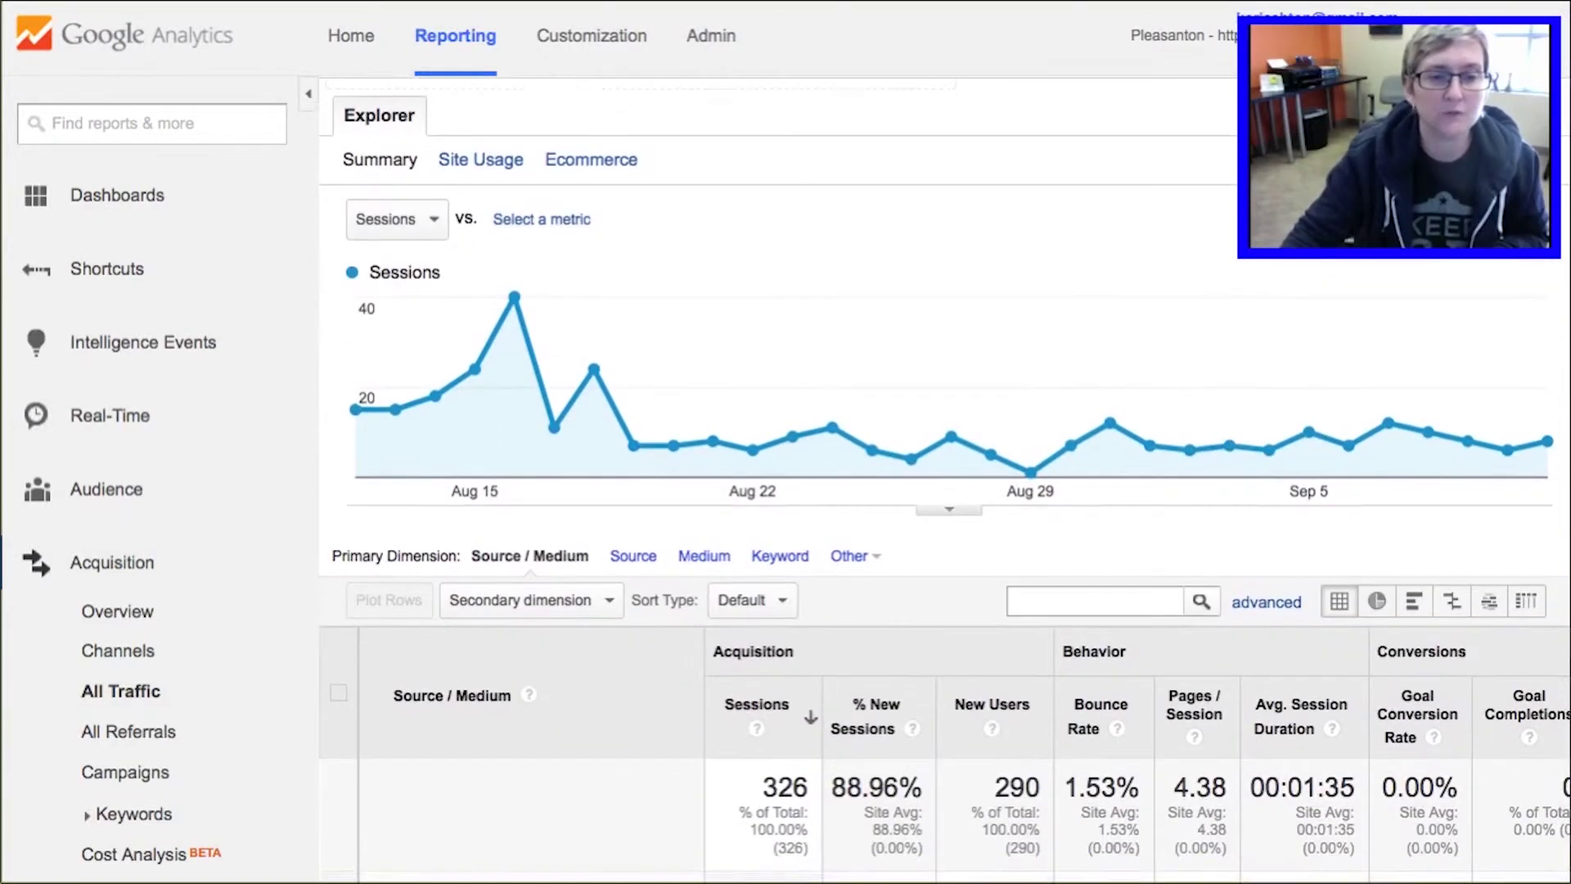
{"action": "scroll", "coordinate": [941, 573], "scroll_direction": "down", "scroll_amount": 4}
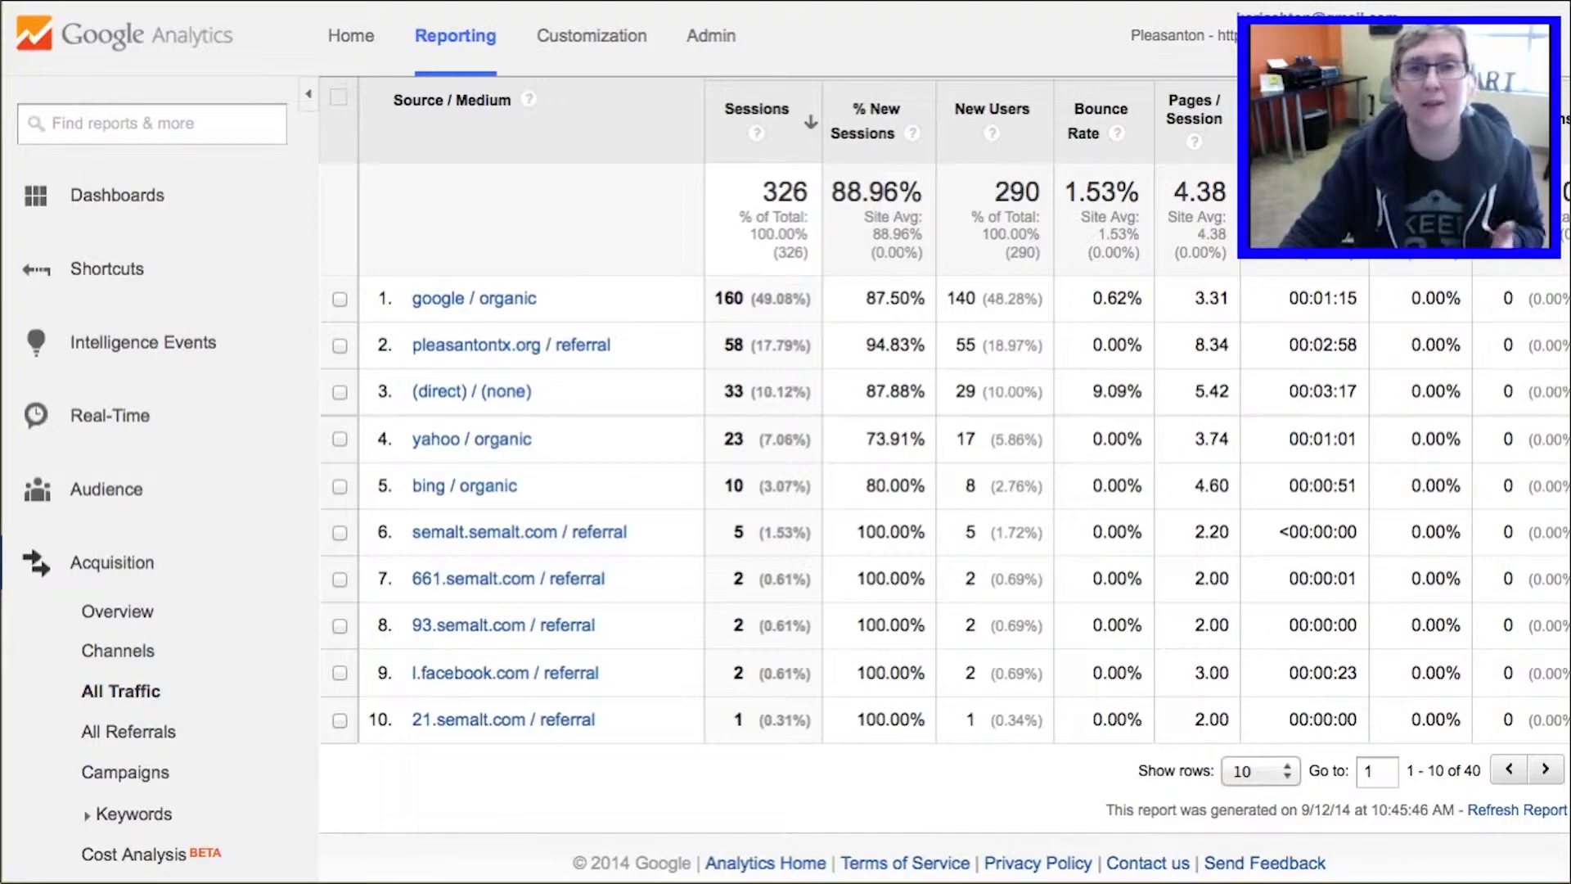
{"action": "scroll", "coordinate": [945, 479], "scroll_direction": "up", "scroll_amount": 3}
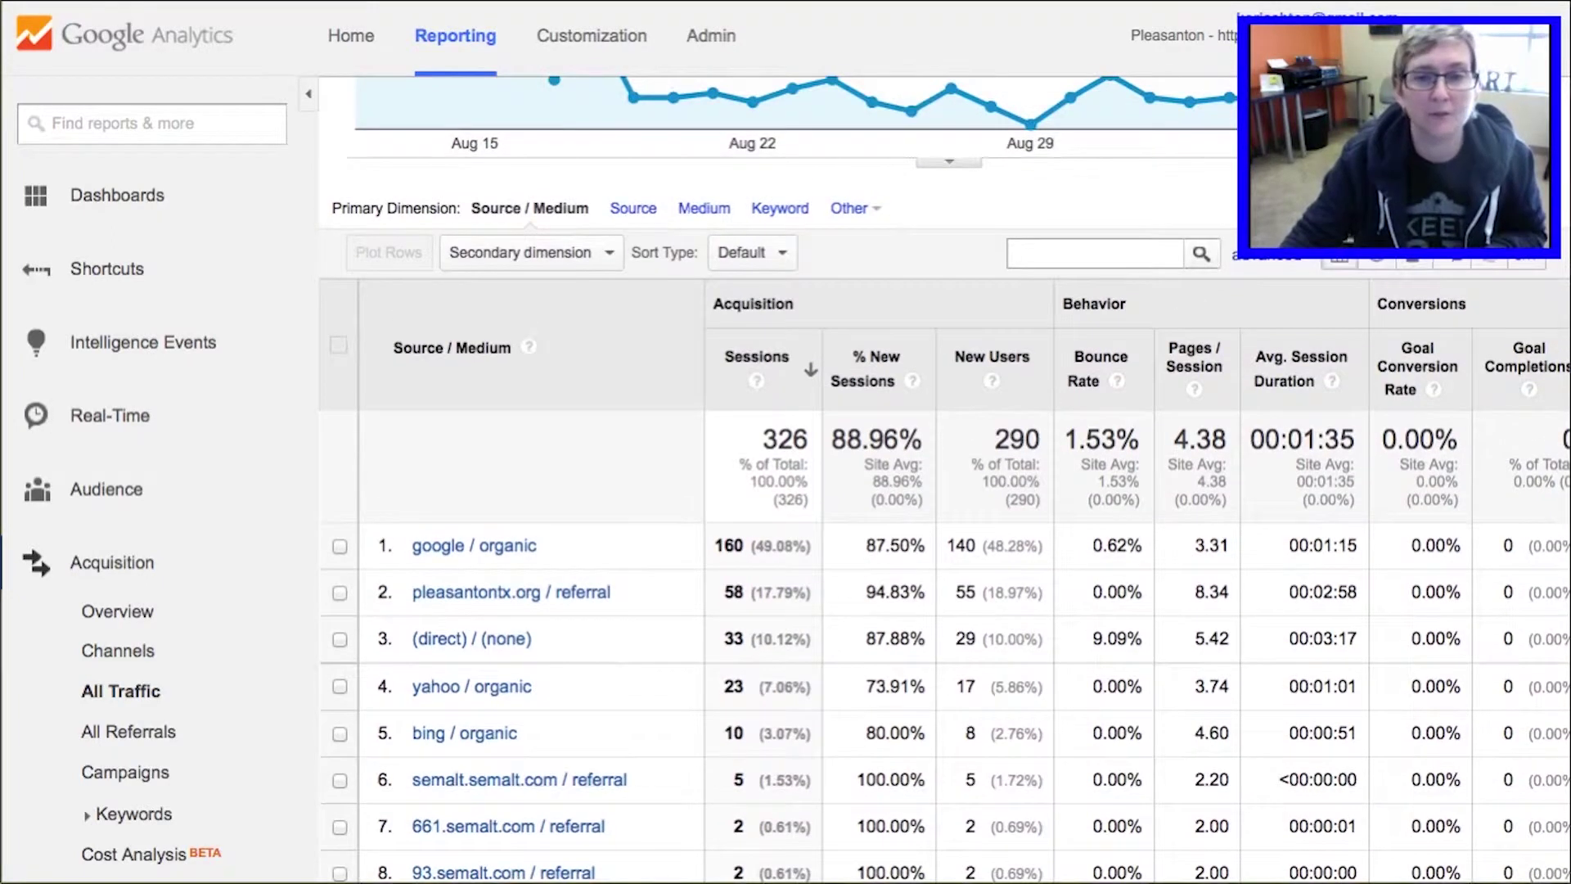
{"action": "scroll", "coordinate": [945, 479], "scroll_direction": "up", "scroll_amount": 1}
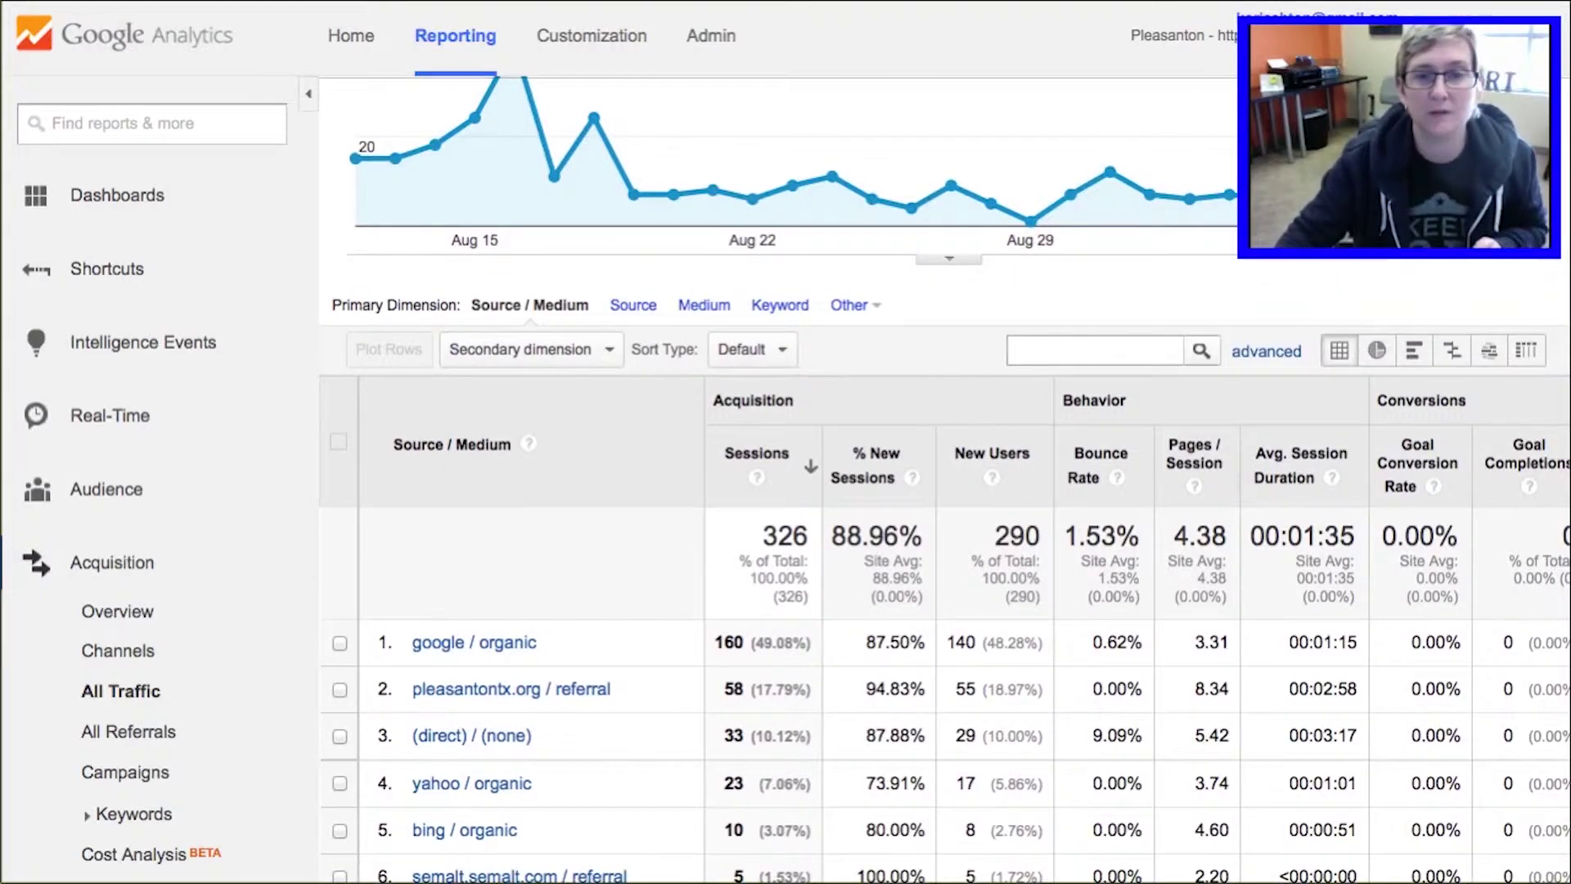
Switch the Source/Medium table to the pie chart view of contribution to total sessions
{"action": "left_click", "coordinate": [1377, 350]}
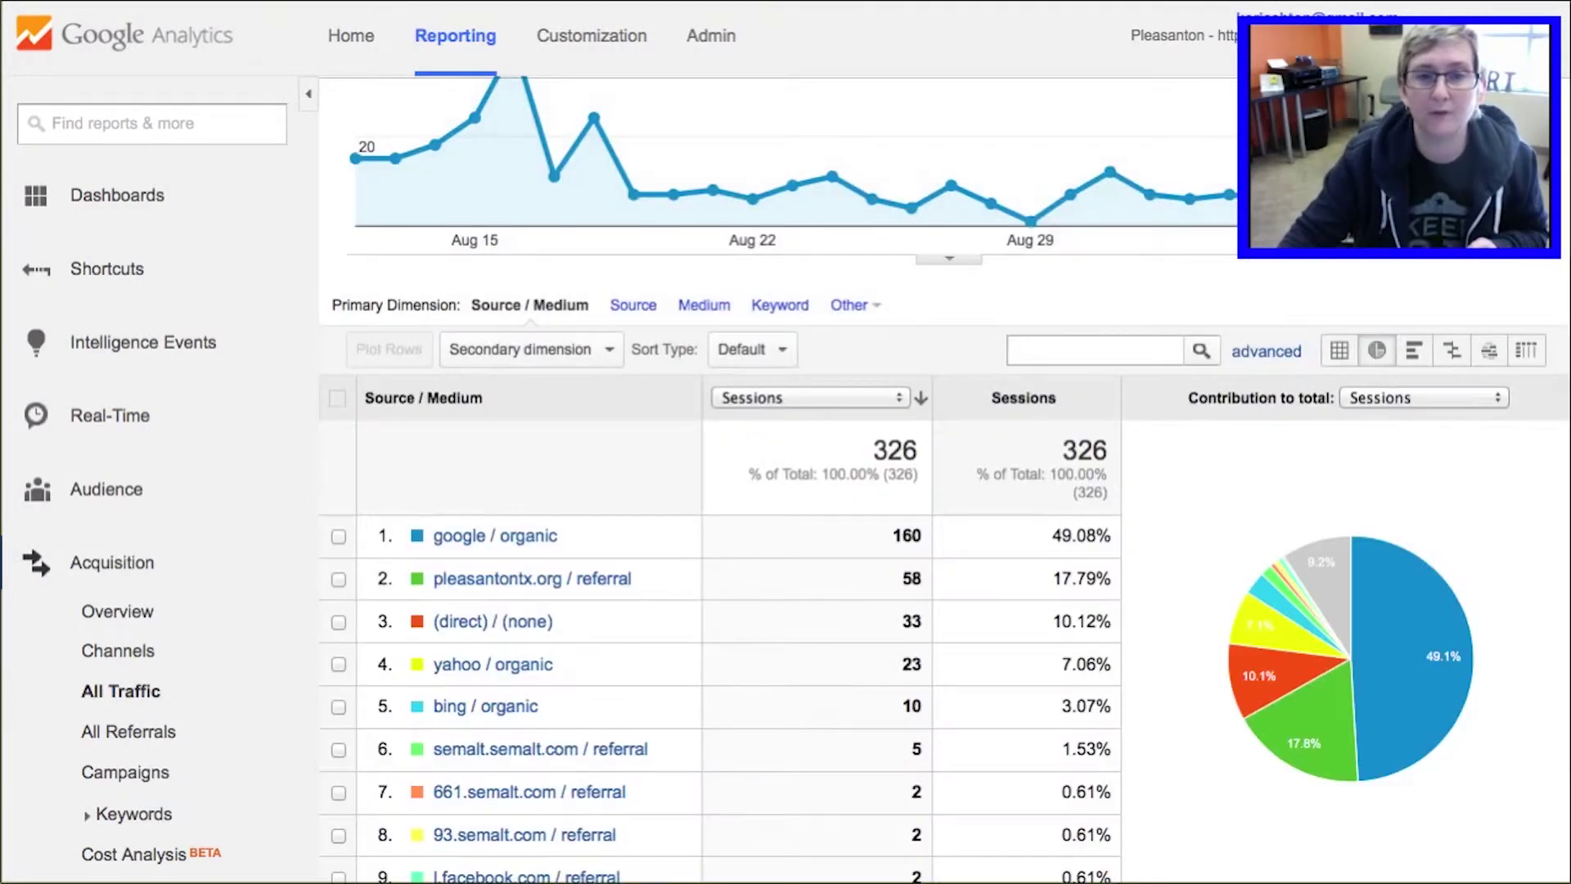
{"action": "scroll", "coordinate": [945, 479], "scroll_direction": "down", "scroll_amount": 1}
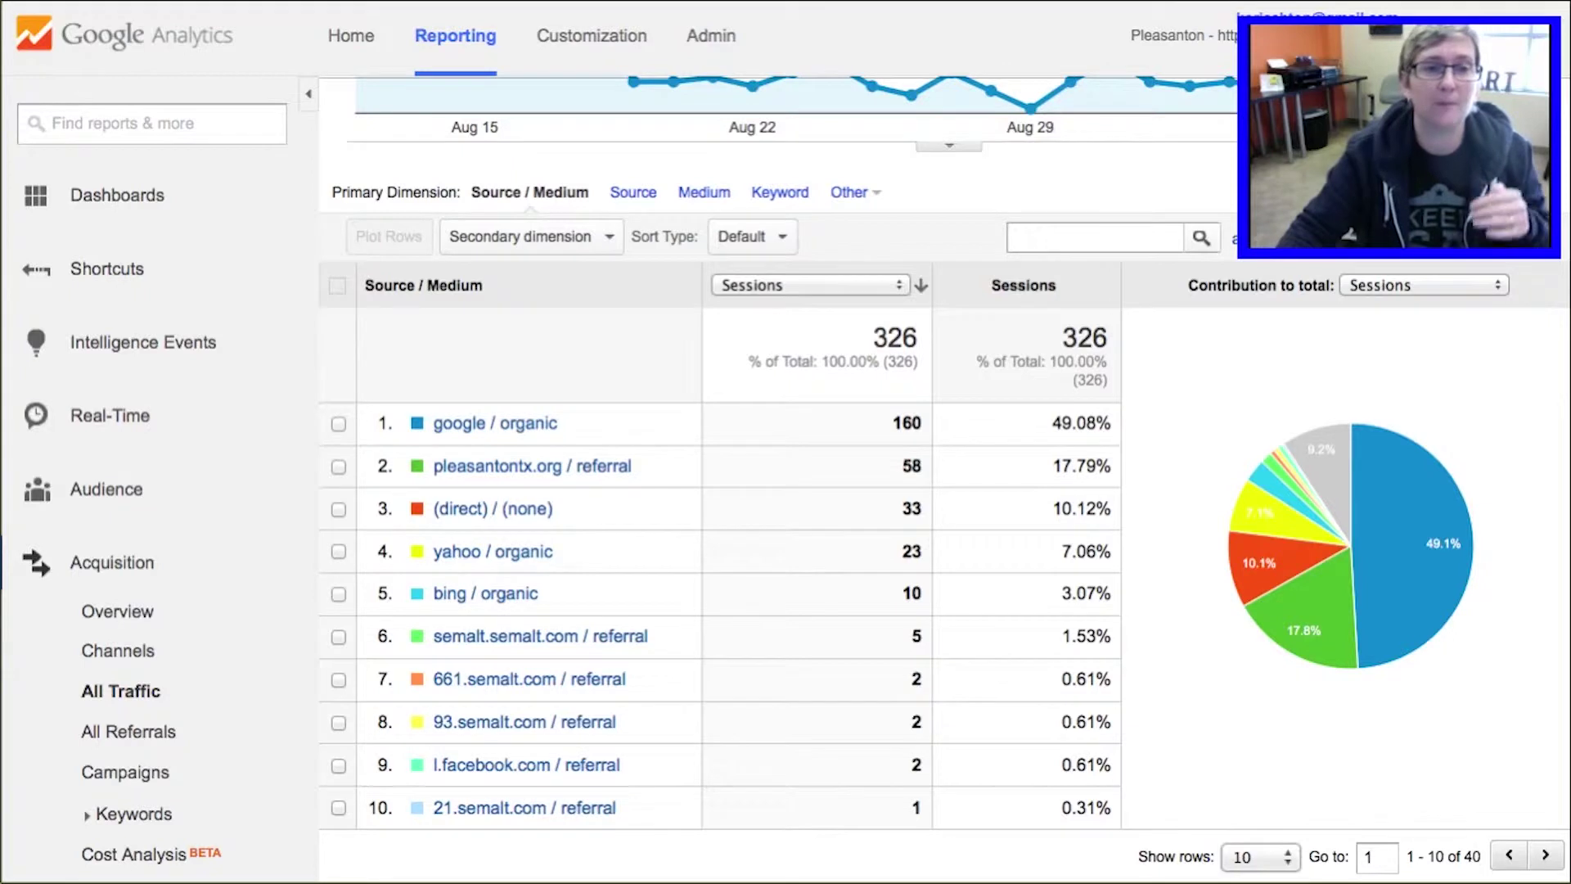
{"action": "scroll", "coordinate": [941, 491], "scroll_direction": "up", "scroll_amount": 10}
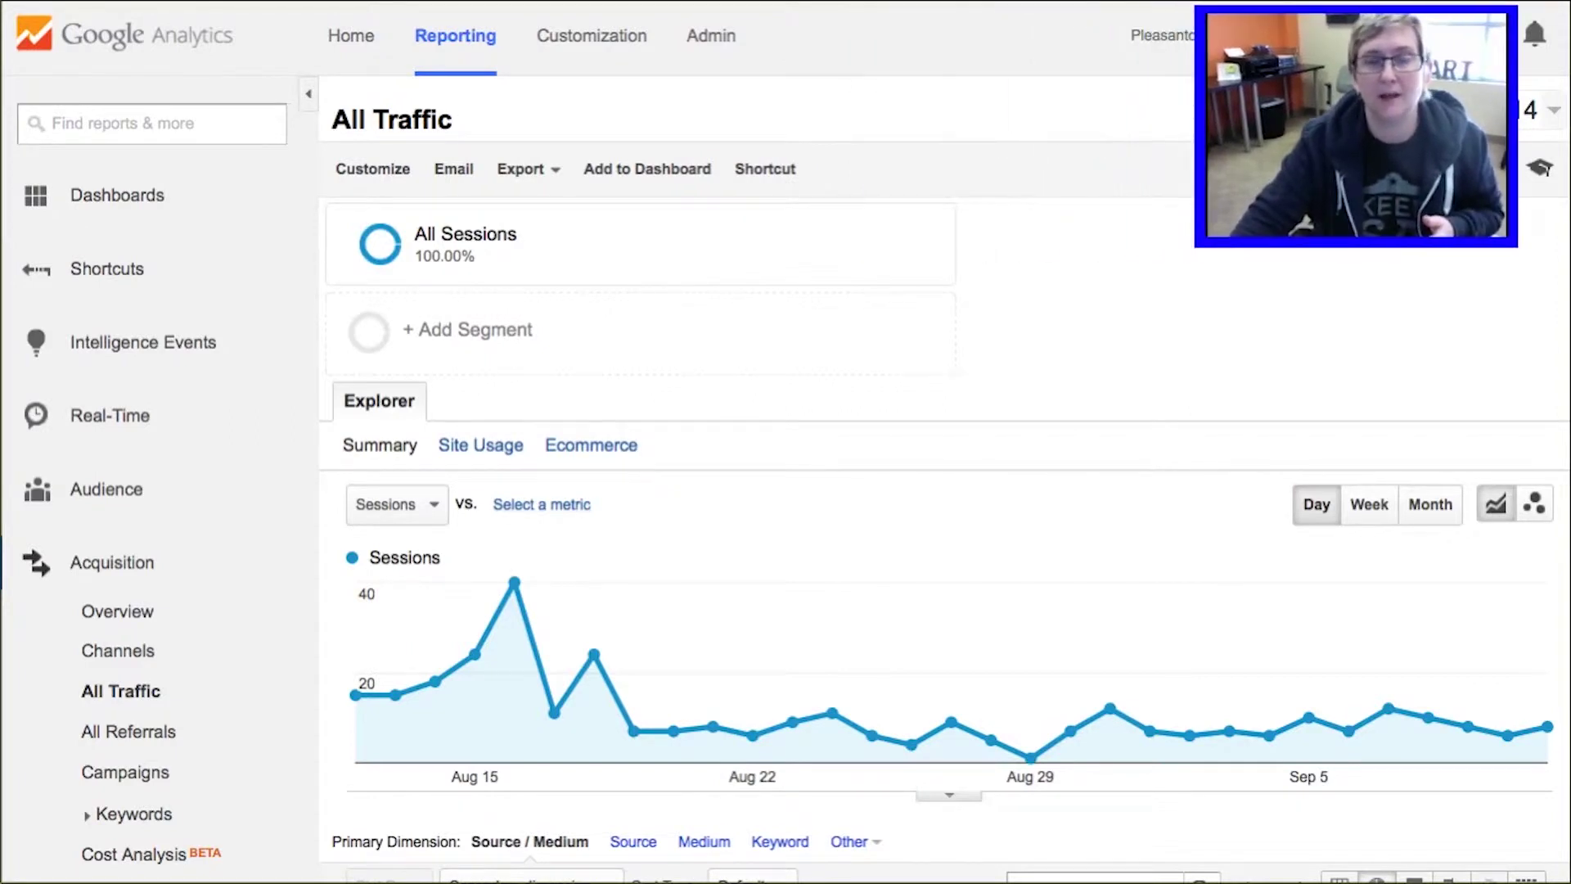
{"action": "scroll", "coordinate": [944, 480], "scroll_direction": "down", "scroll_amount": 3}
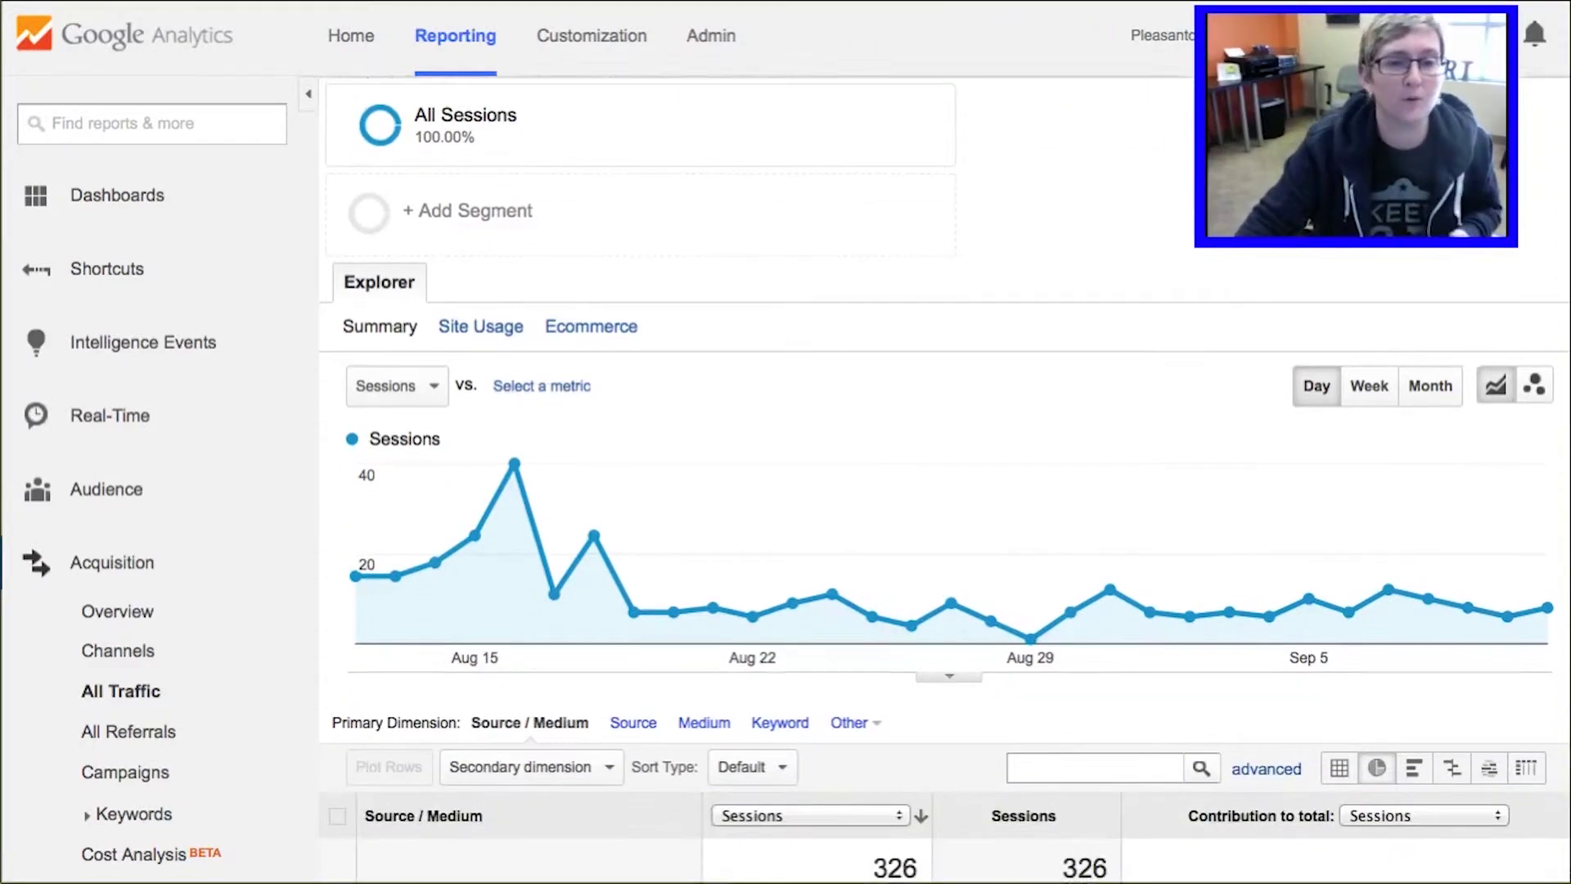
{"action": "scroll", "coordinate": [945, 480], "scroll_direction": "down", "scroll_amount": 2}
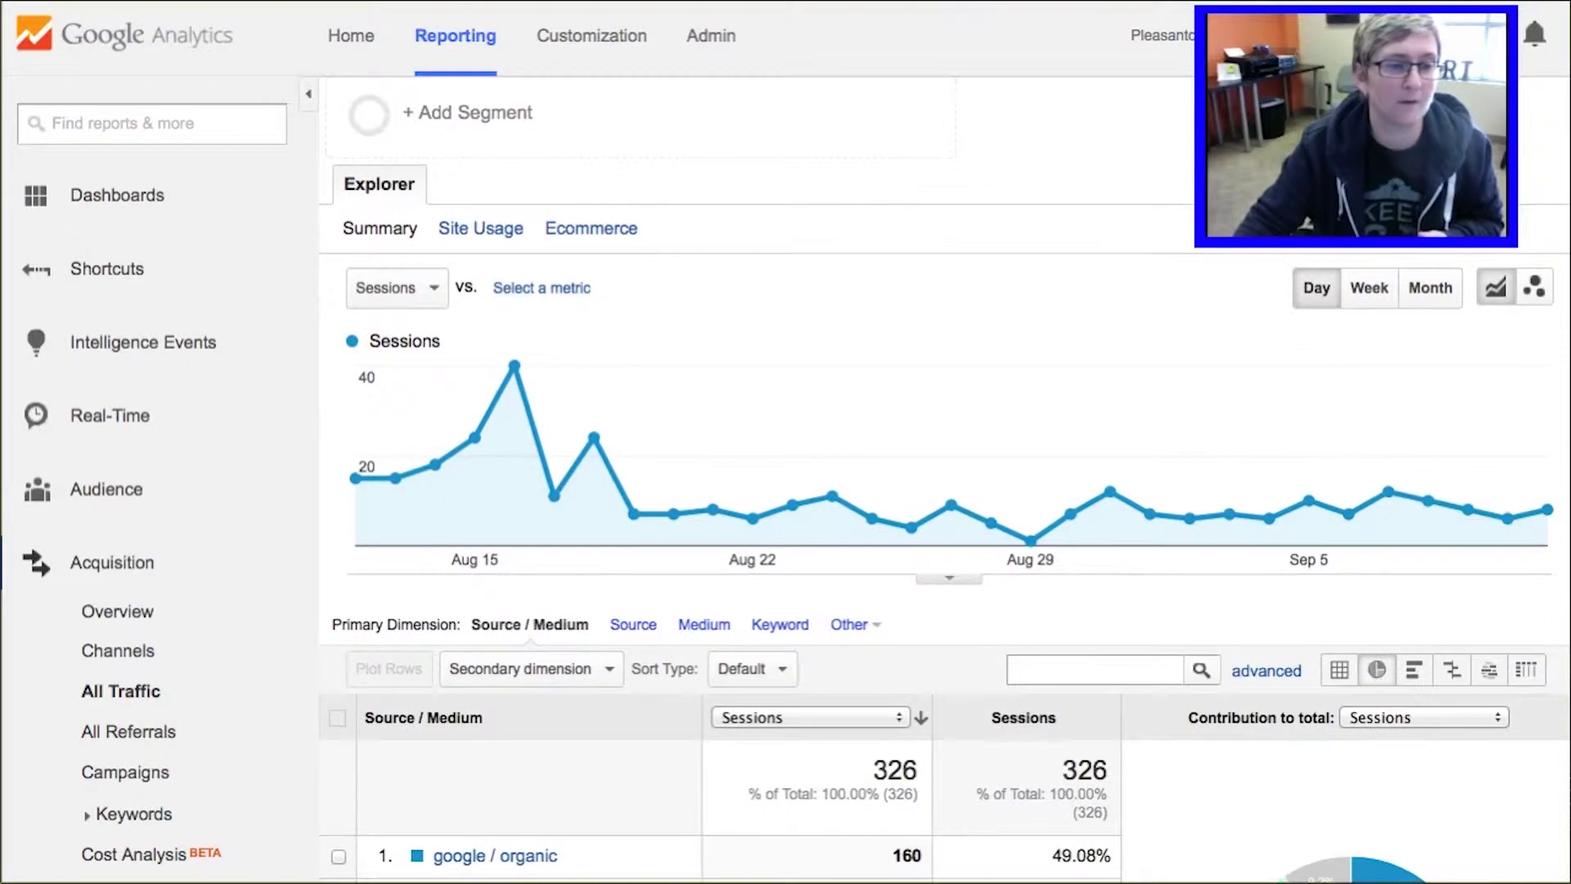
{"action": "scroll", "coordinate": [945, 480], "scroll_direction": "down", "scroll_amount": 3}
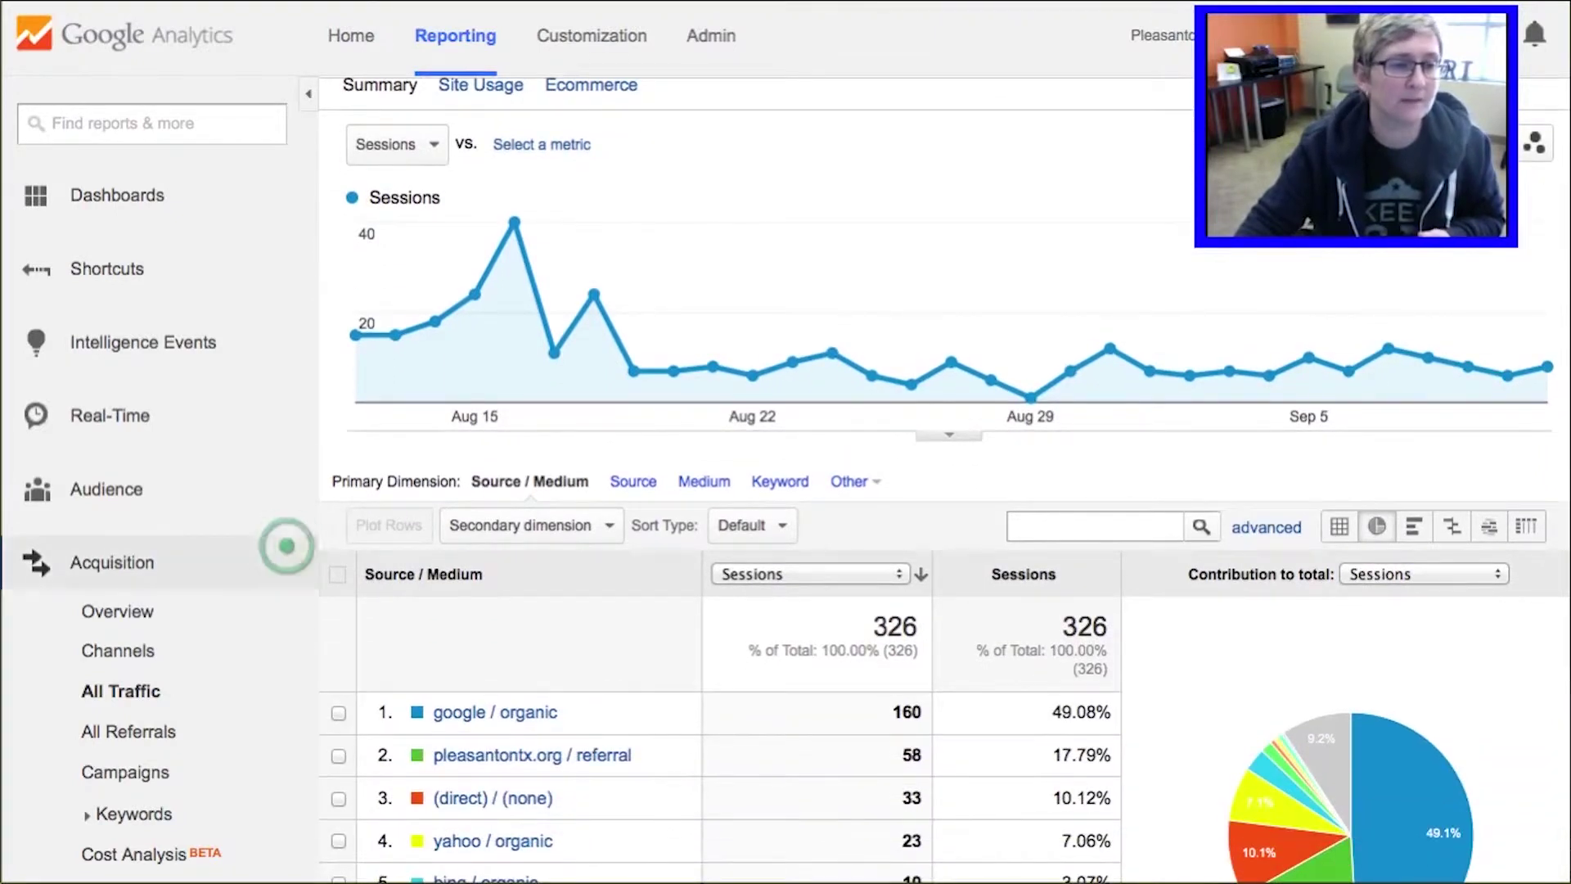
{"action": "scroll", "coordinate": [280, 543], "scroll_direction": "down", "scroll_amount": 5}
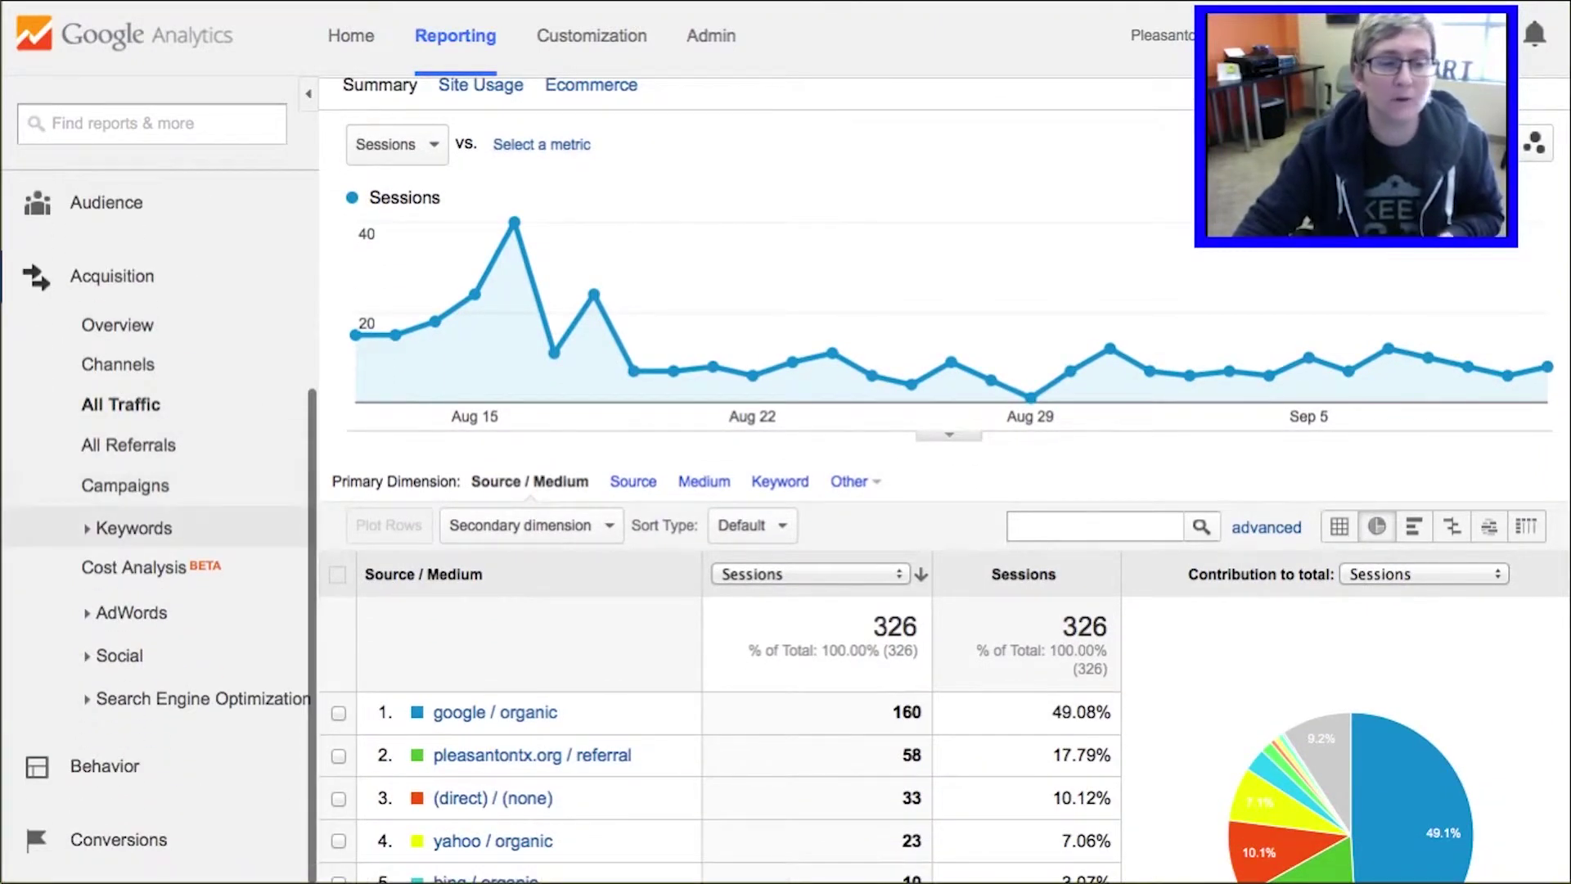
Open Acquisition > Keywords > Organic and review the keyword table of 196 sessions
{"action": "left_click", "coordinate": [131, 527]}
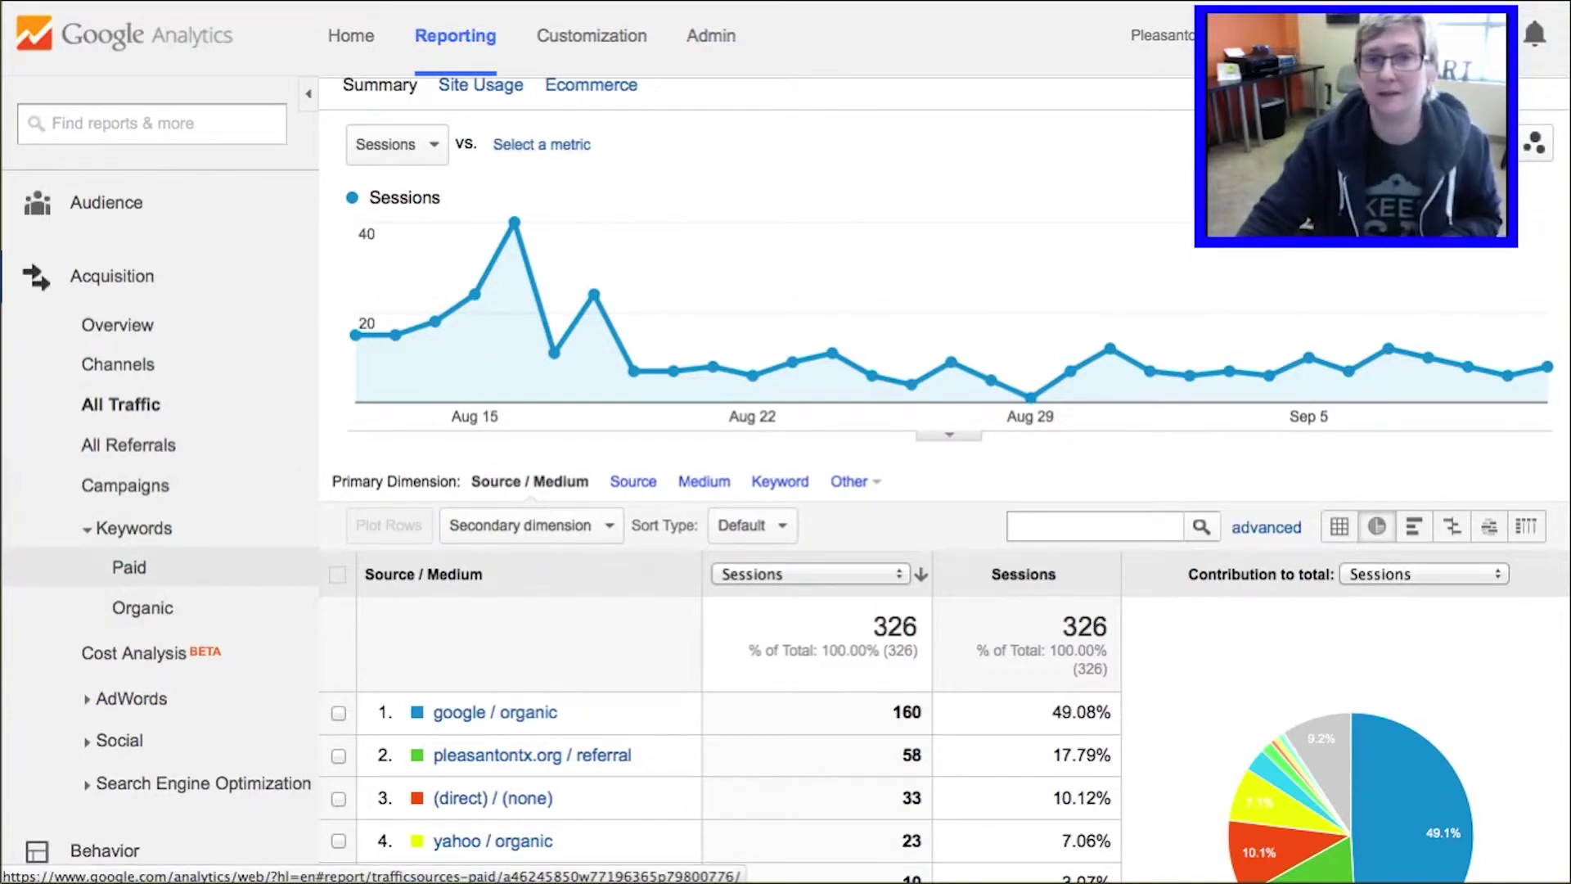
{"action": "left_click", "coordinate": [141, 607]}
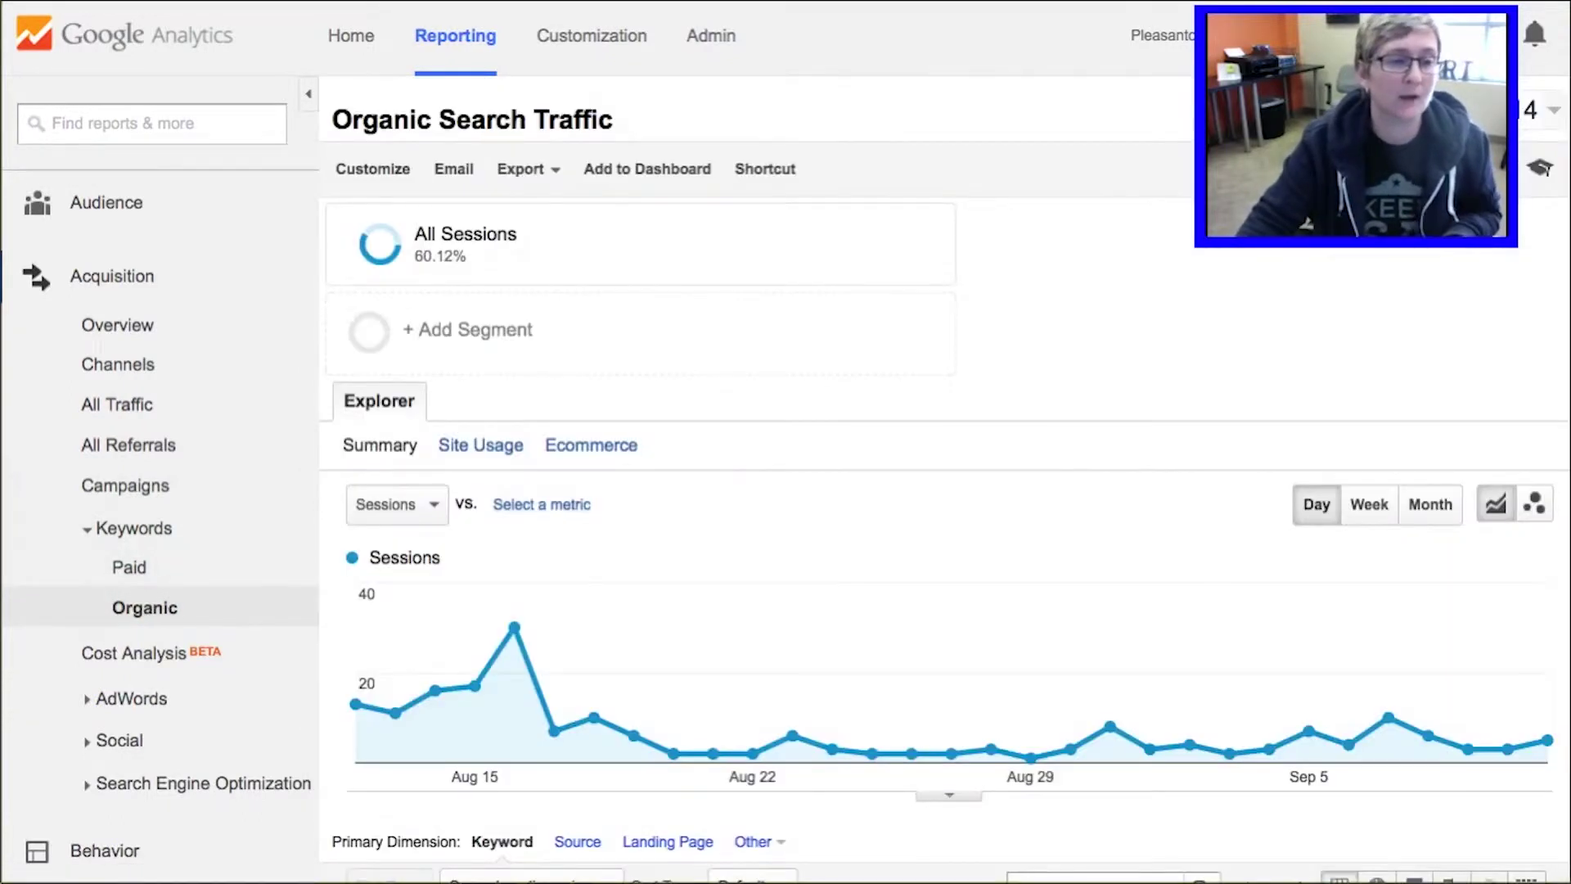
{"action": "scroll", "coordinate": [395, 712], "scroll_direction": "down", "scroll_amount": 8}
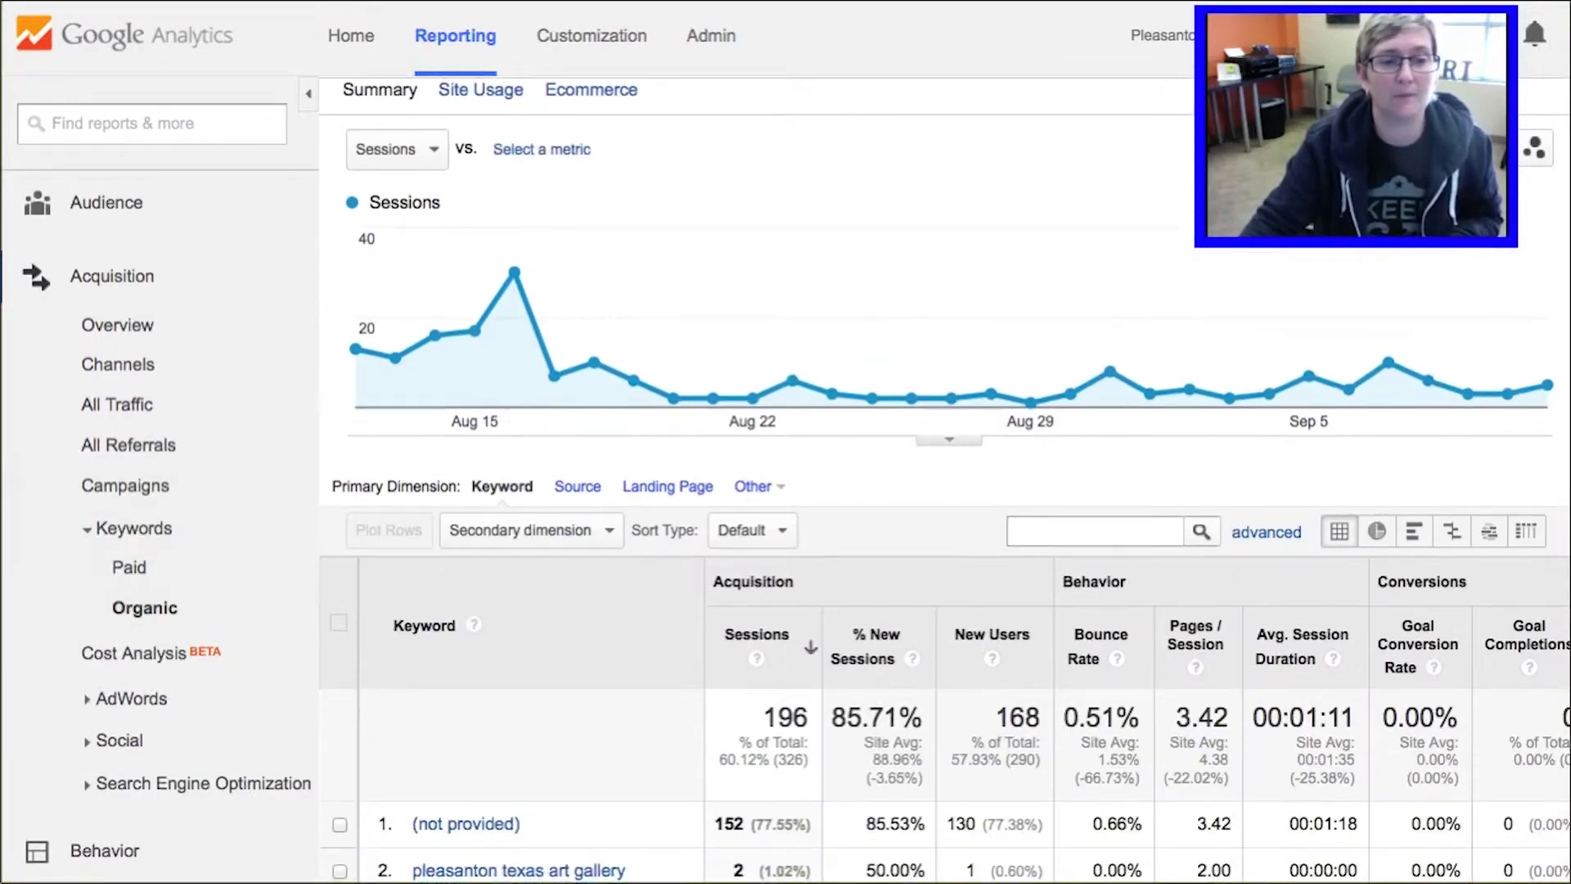
{"action": "scroll", "coordinate": [395, 712], "scroll_direction": "down", "scroll_amount": 3}
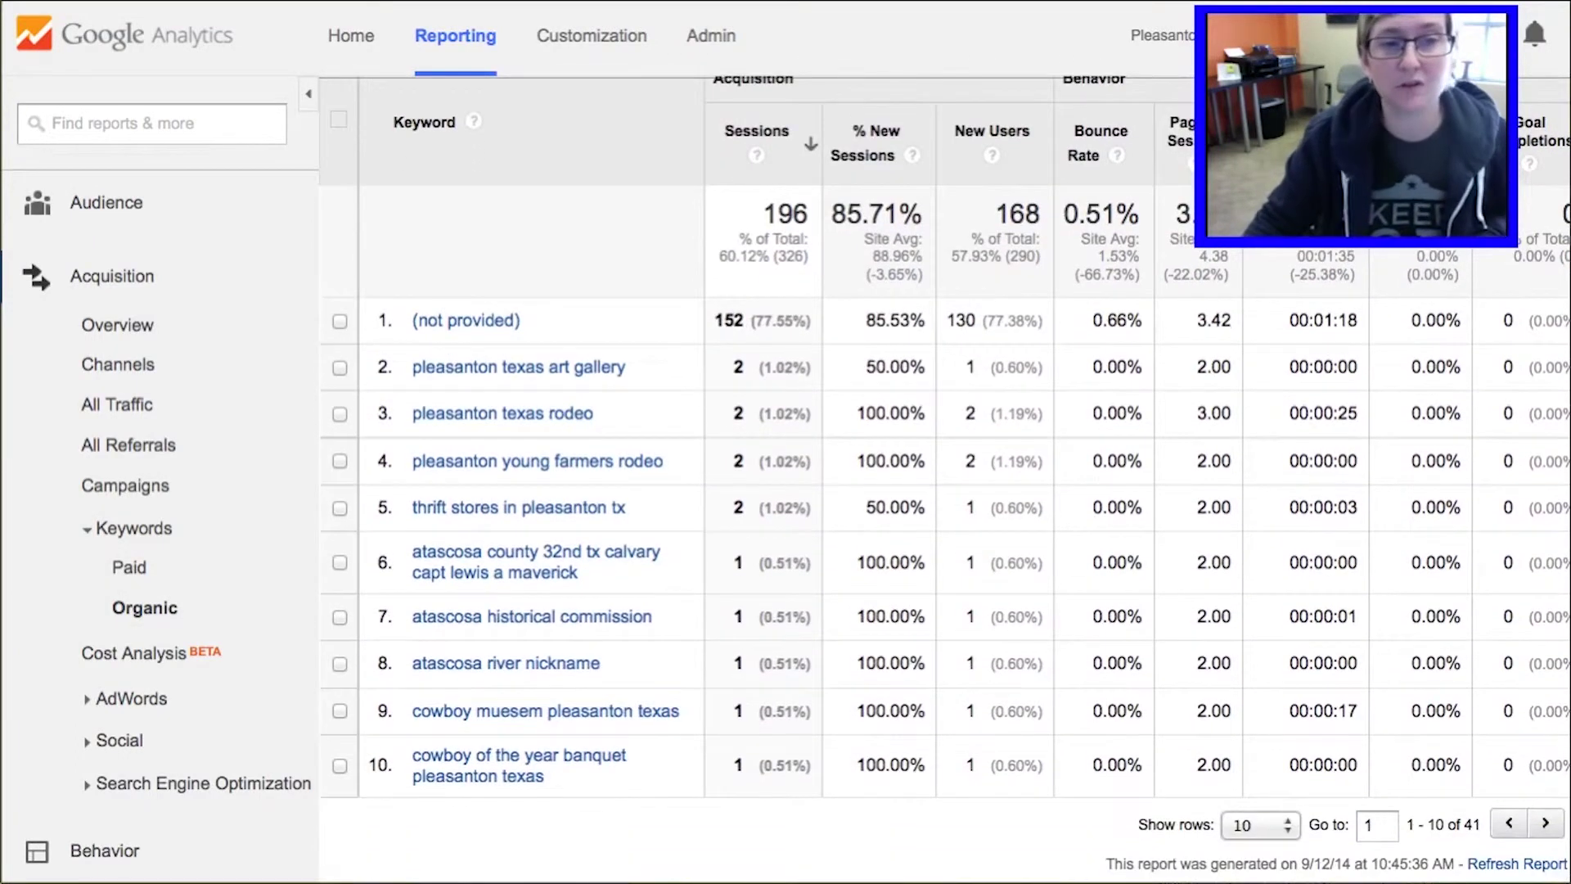
{"action": "scroll", "coordinate": [945, 491], "scroll_direction": "down", "scroll_amount": 1}
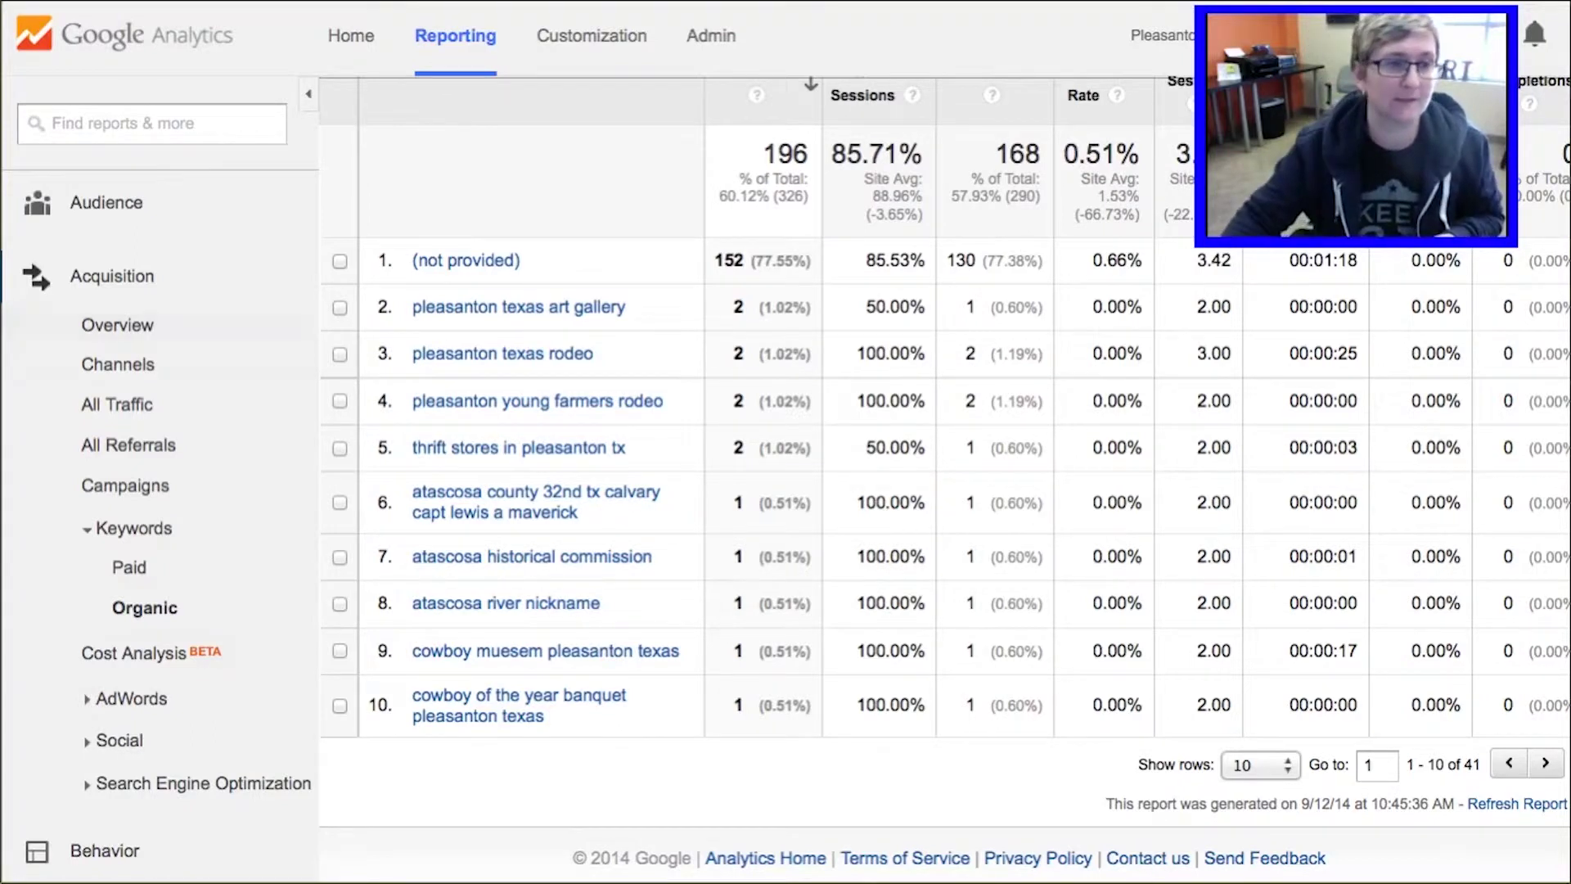
Collapse Acquisition and open Behavior > Site Content > All Pages
{"action": "left_click", "coordinate": [113, 276]}
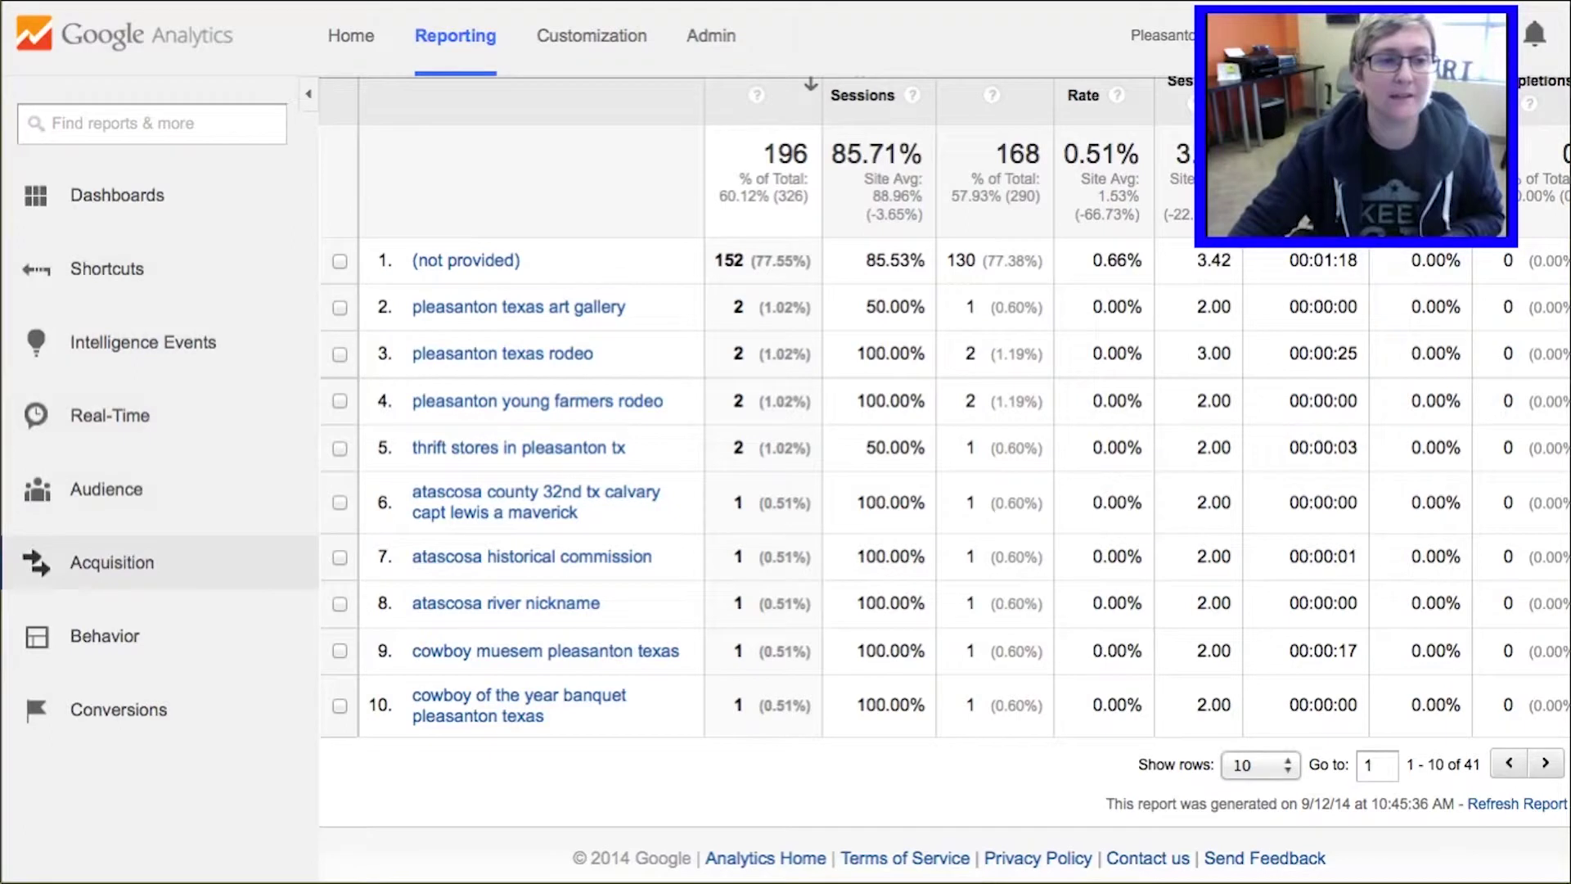
{"action": "left_click", "coordinate": [141, 638]}
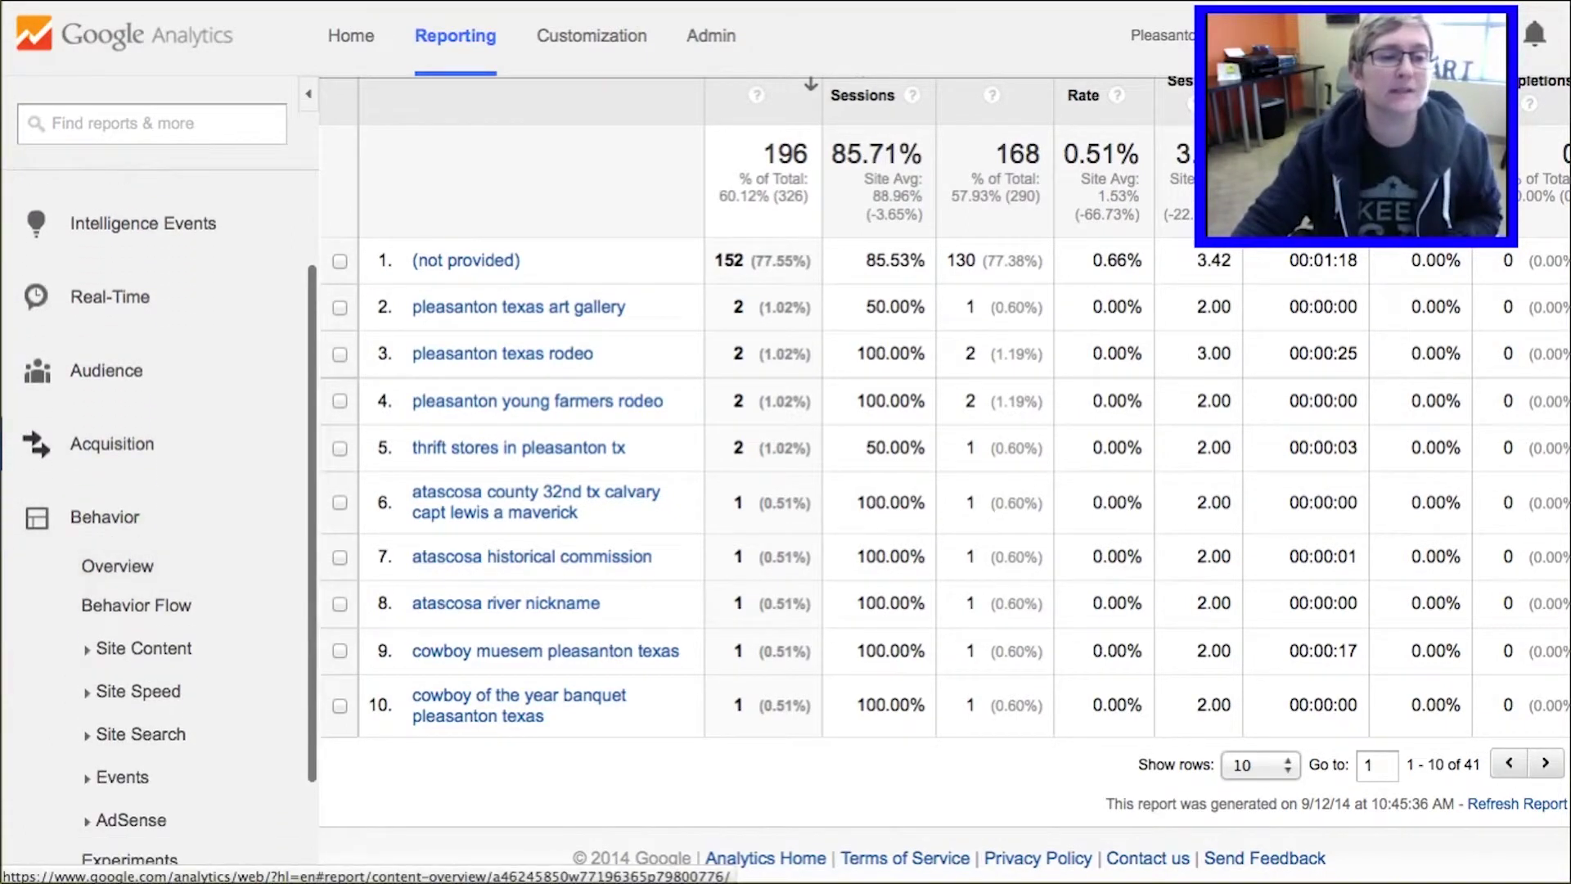
{"action": "left_click", "coordinate": [164, 648]}
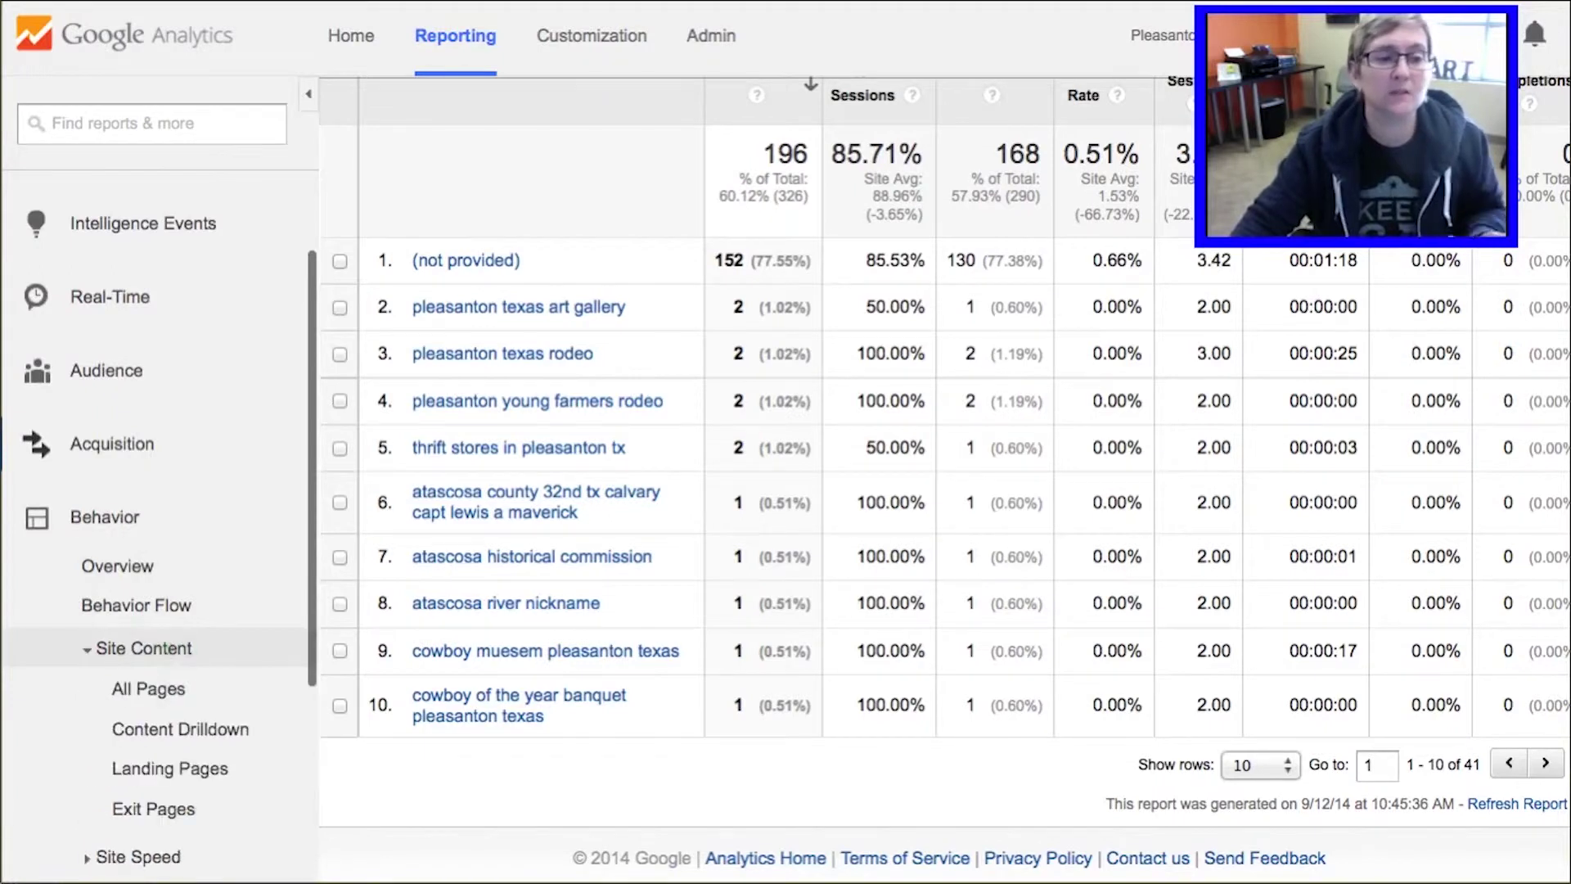
{"action": "left_click", "coordinate": [126, 687]}
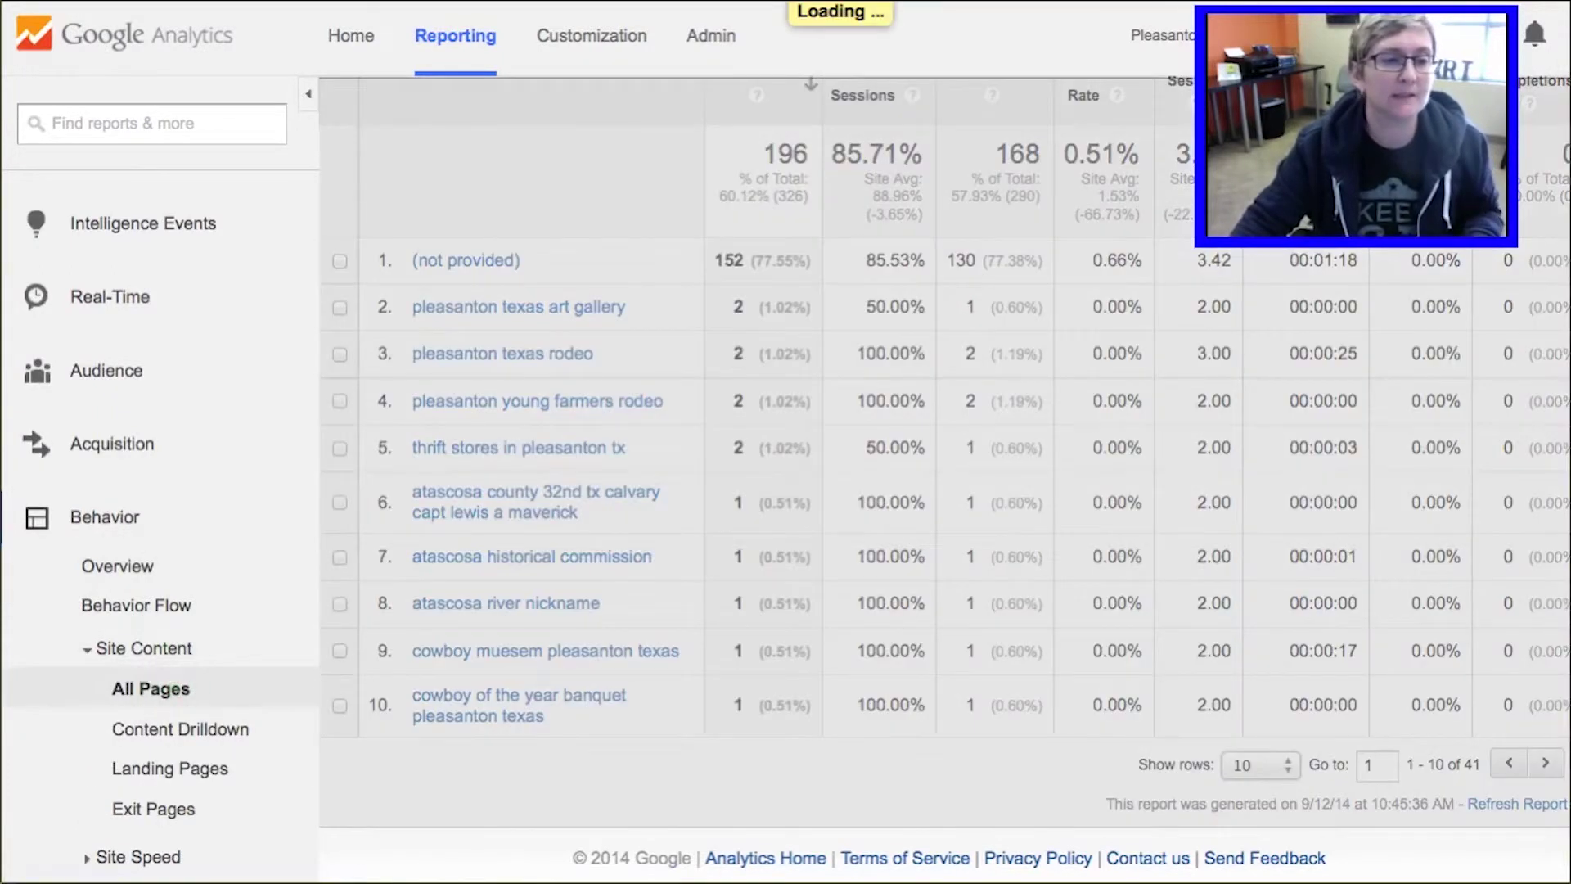
{"action": "scroll", "coordinate": [945, 479], "scroll_direction": "down", "scroll_amount": 6}
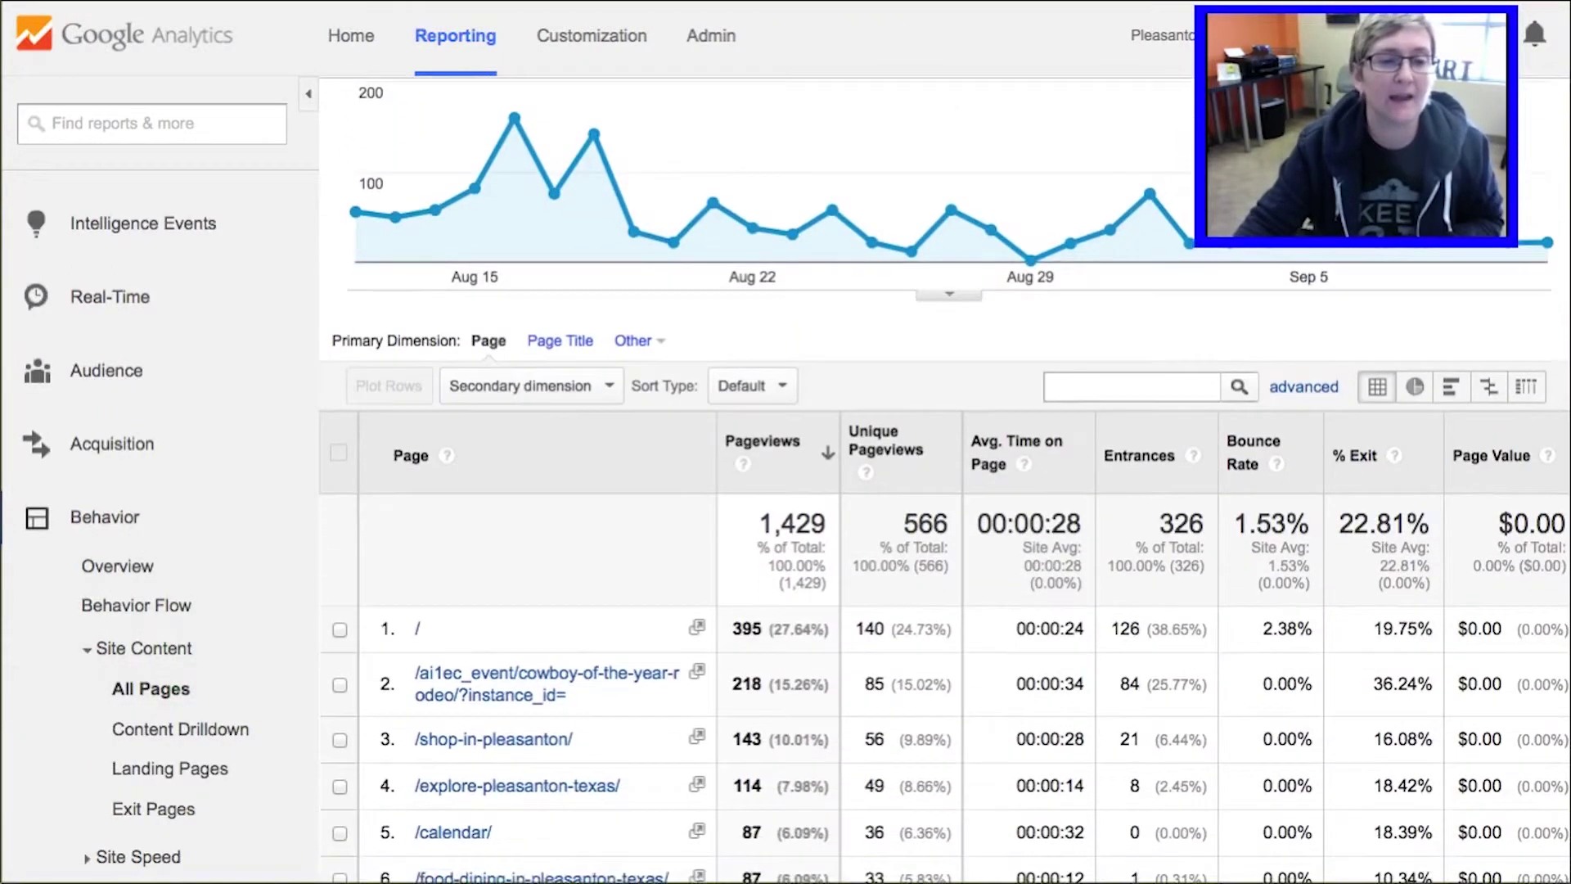
{"action": "scroll", "coordinate": [945, 478], "scroll_direction": "down", "scroll_amount": 2}
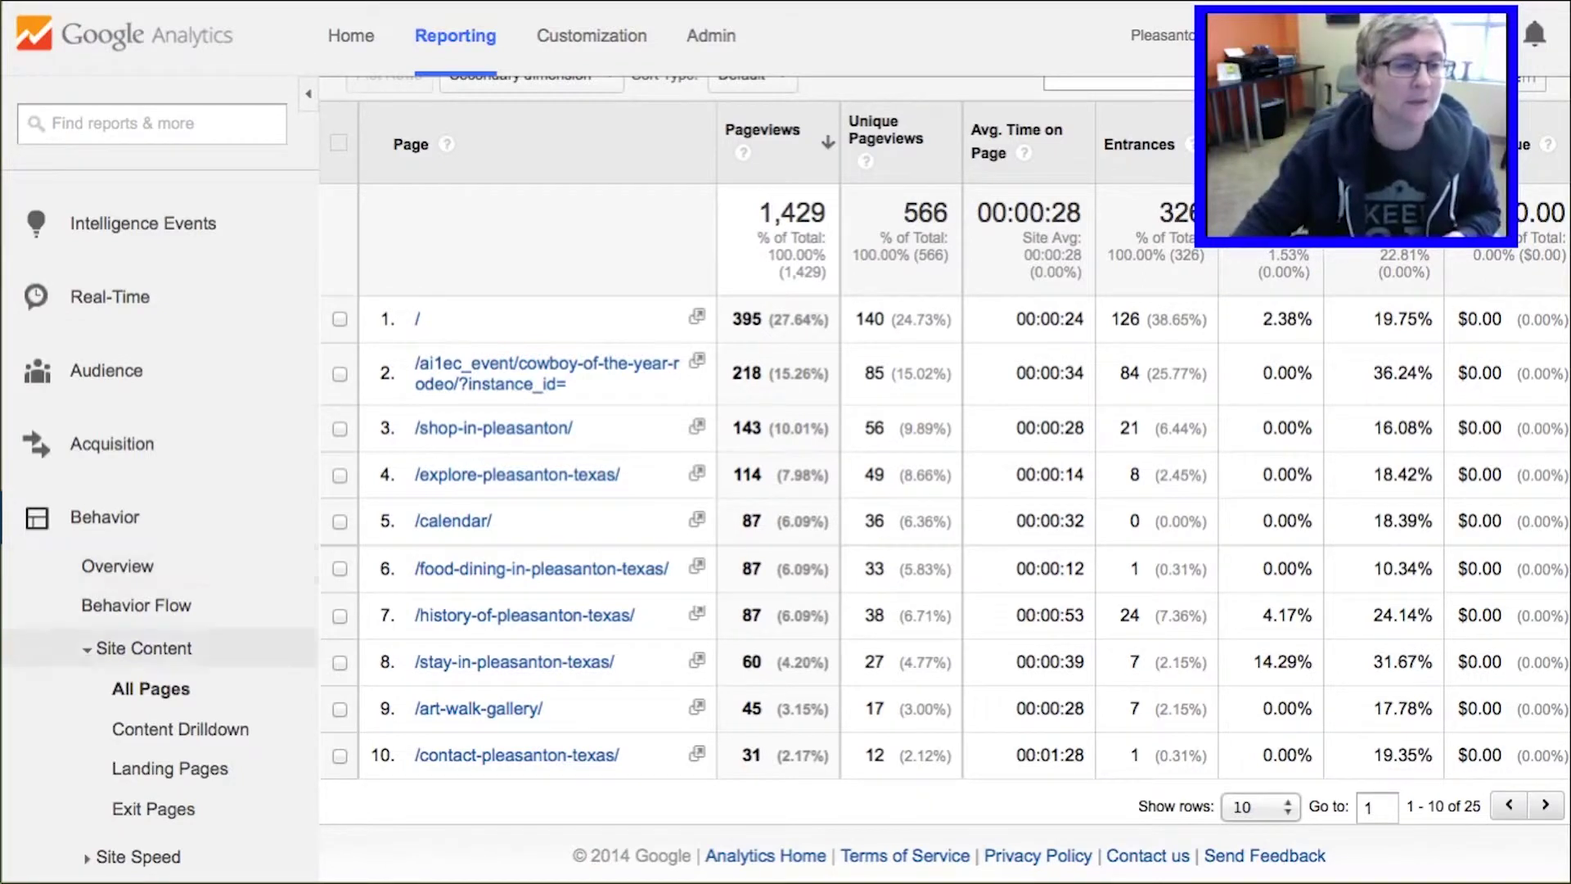
{"action": "scroll", "coordinate": [159, 572], "scroll_direction": "down", "scroll_amount": 3}
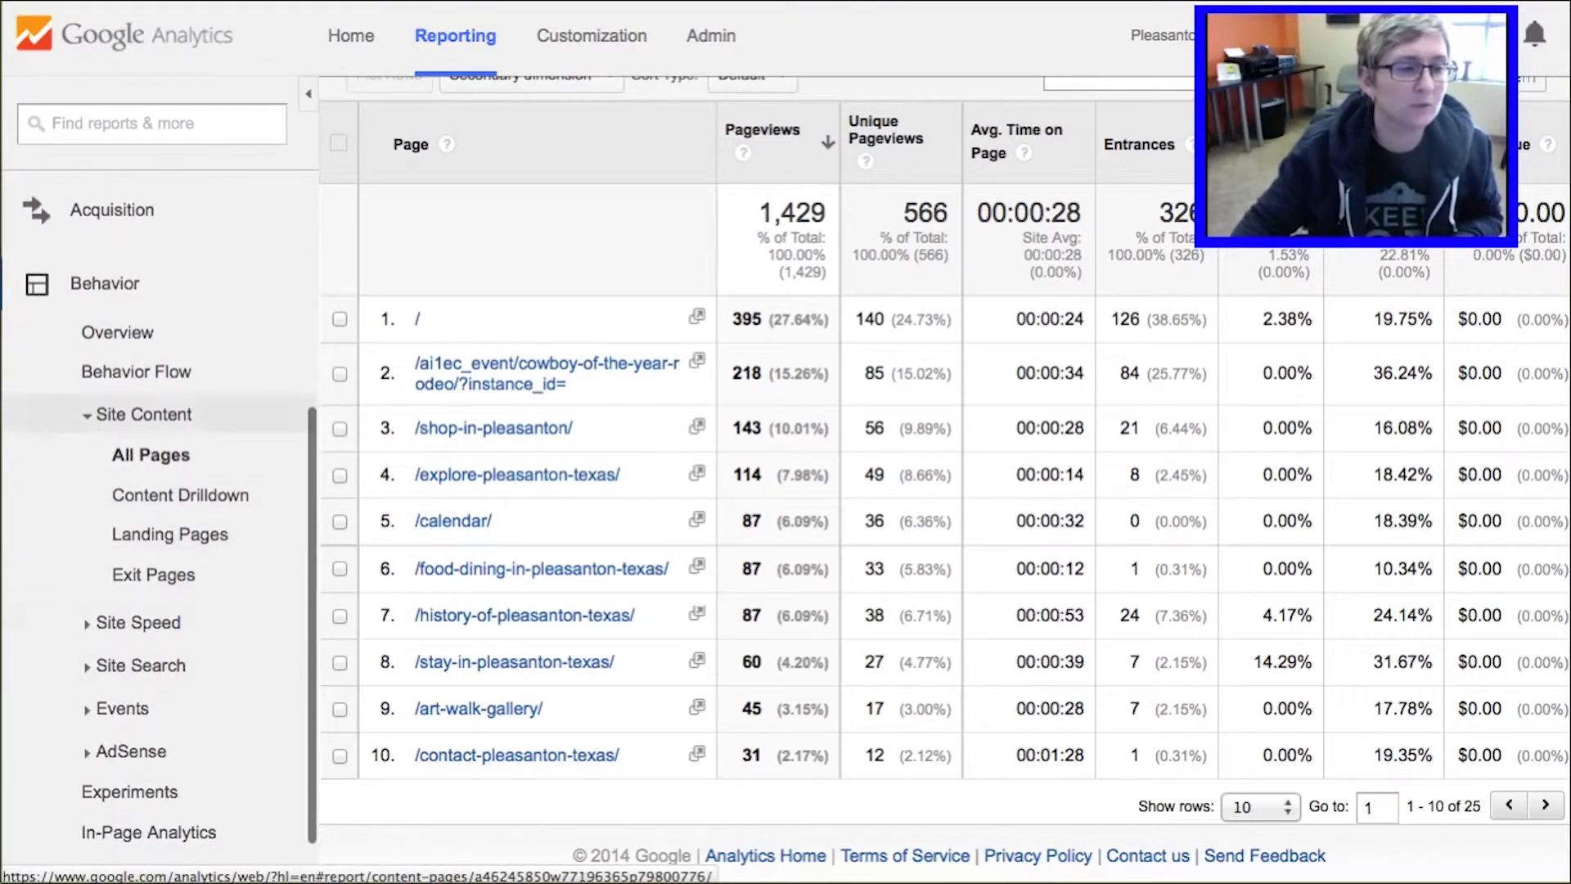
Collapse Site Content, open Behavior > In-Page Analytics and scroll to the overlay's loading error
{"action": "left_click", "coordinate": [143, 414]}
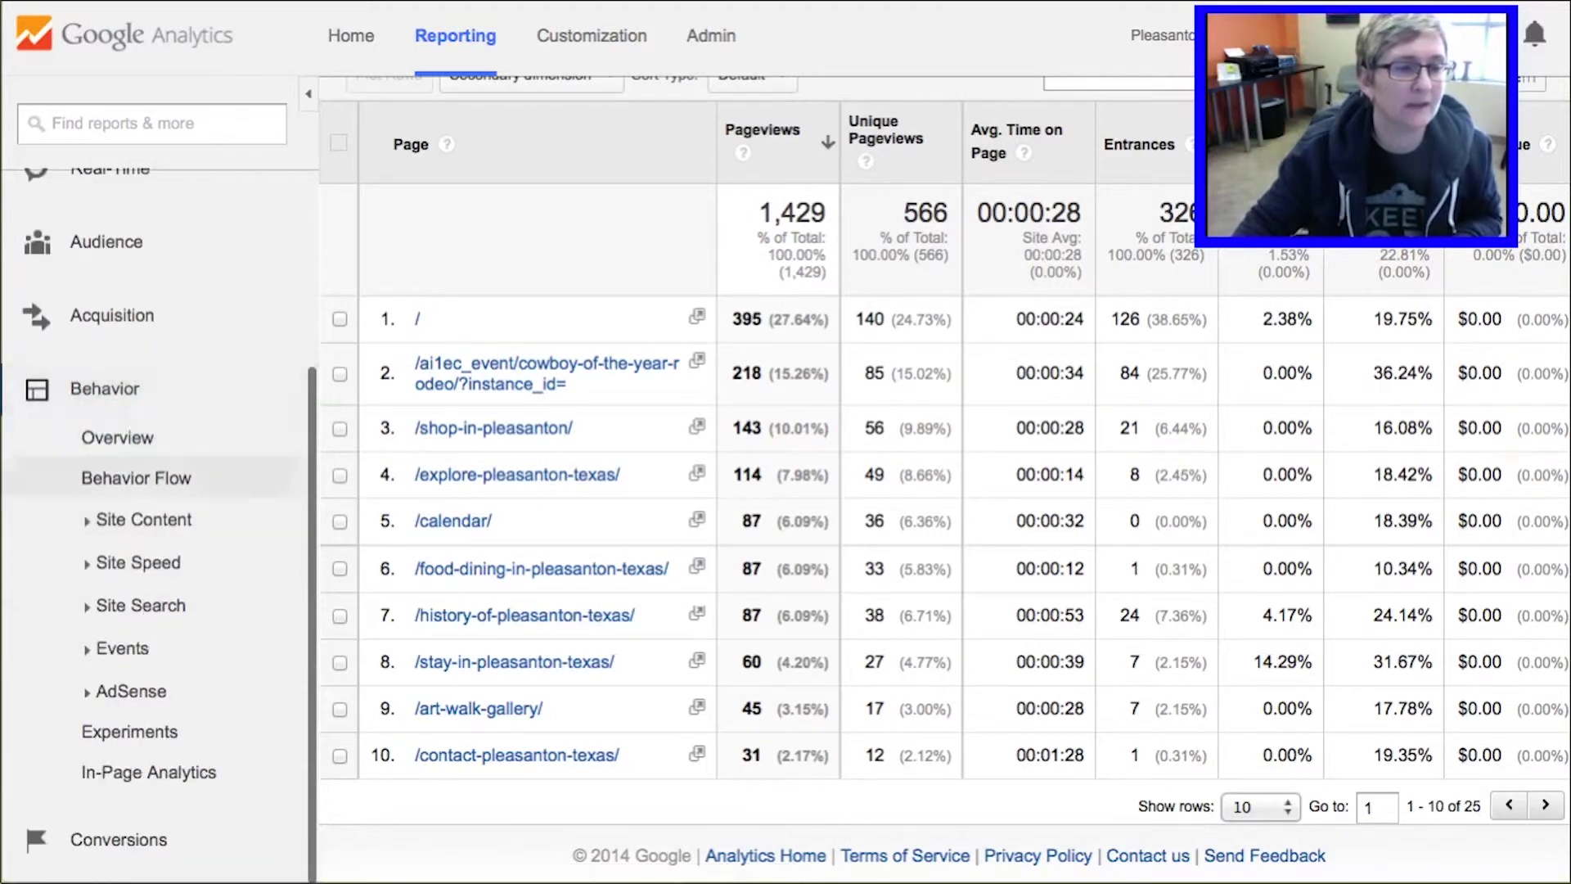
{"action": "left_click", "coordinate": [133, 774]}
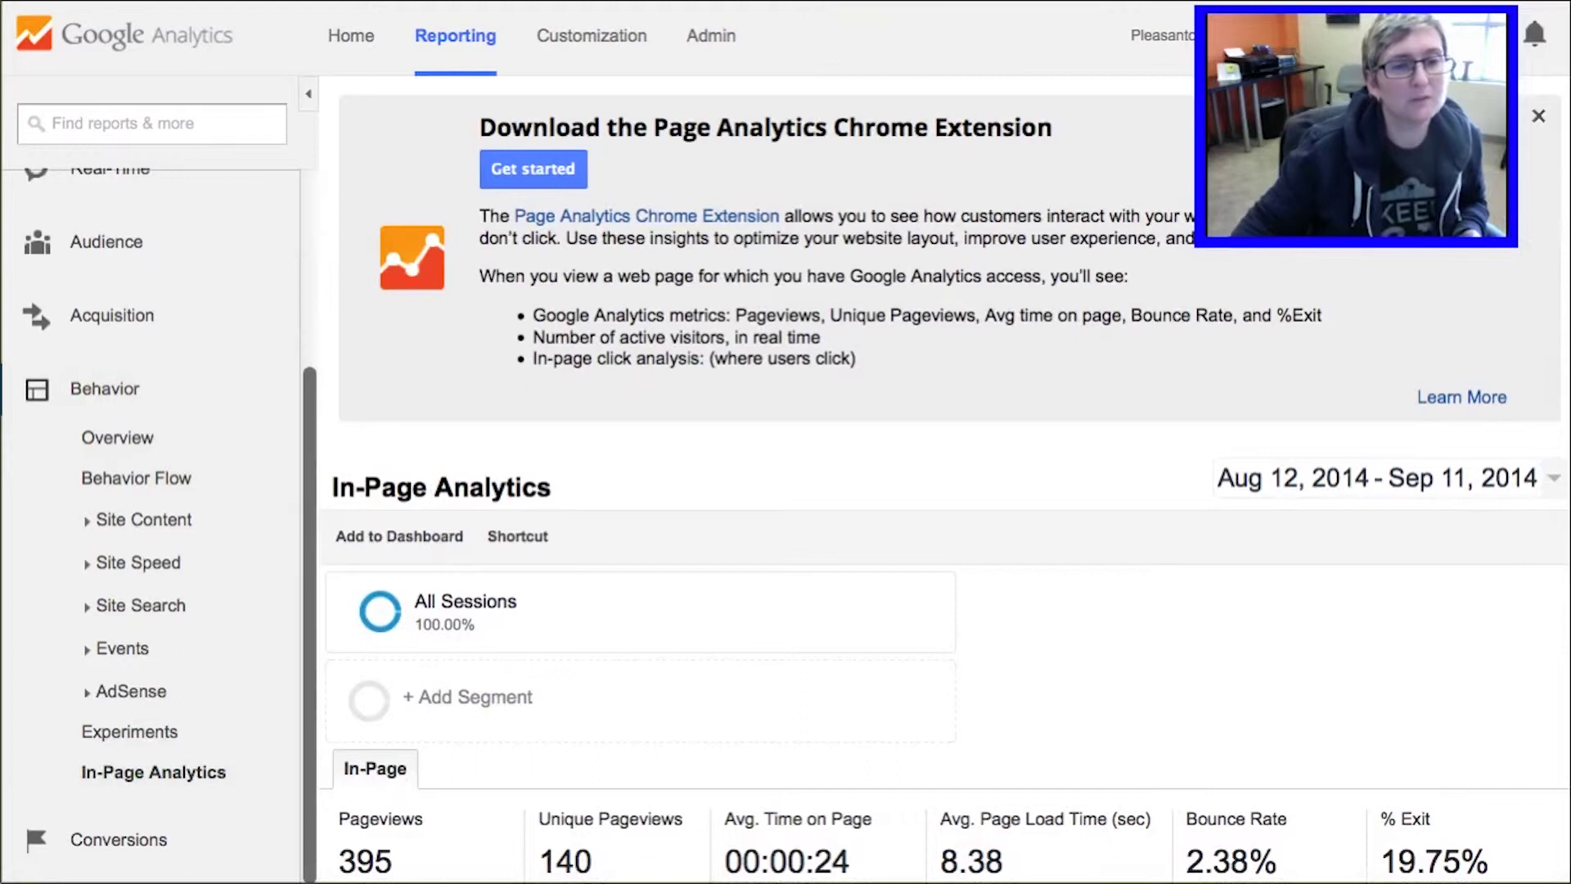
{"action": "scroll", "coordinate": [941, 491], "scroll_direction": "down", "scroll_amount": 3}
{"action": "scroll", "coordinate": [940, 491], "scroll_direction": "down", "scroll_amount": 4}
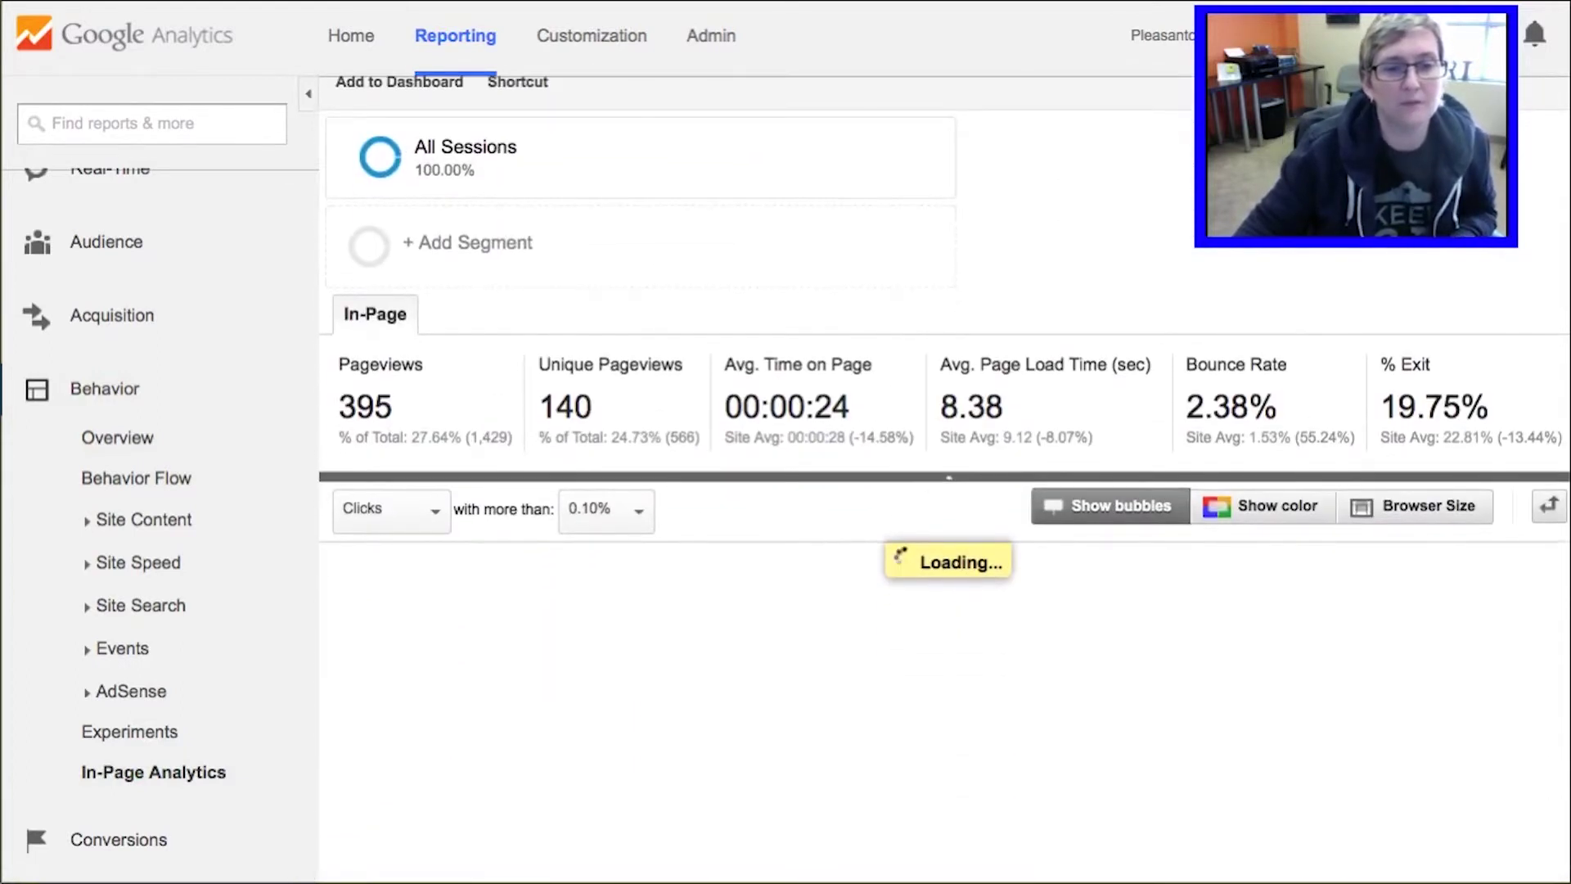
{"action": "scroll", "coordinate": [940, 491], "scroll_direction": "down", "scroll_amount": 2}
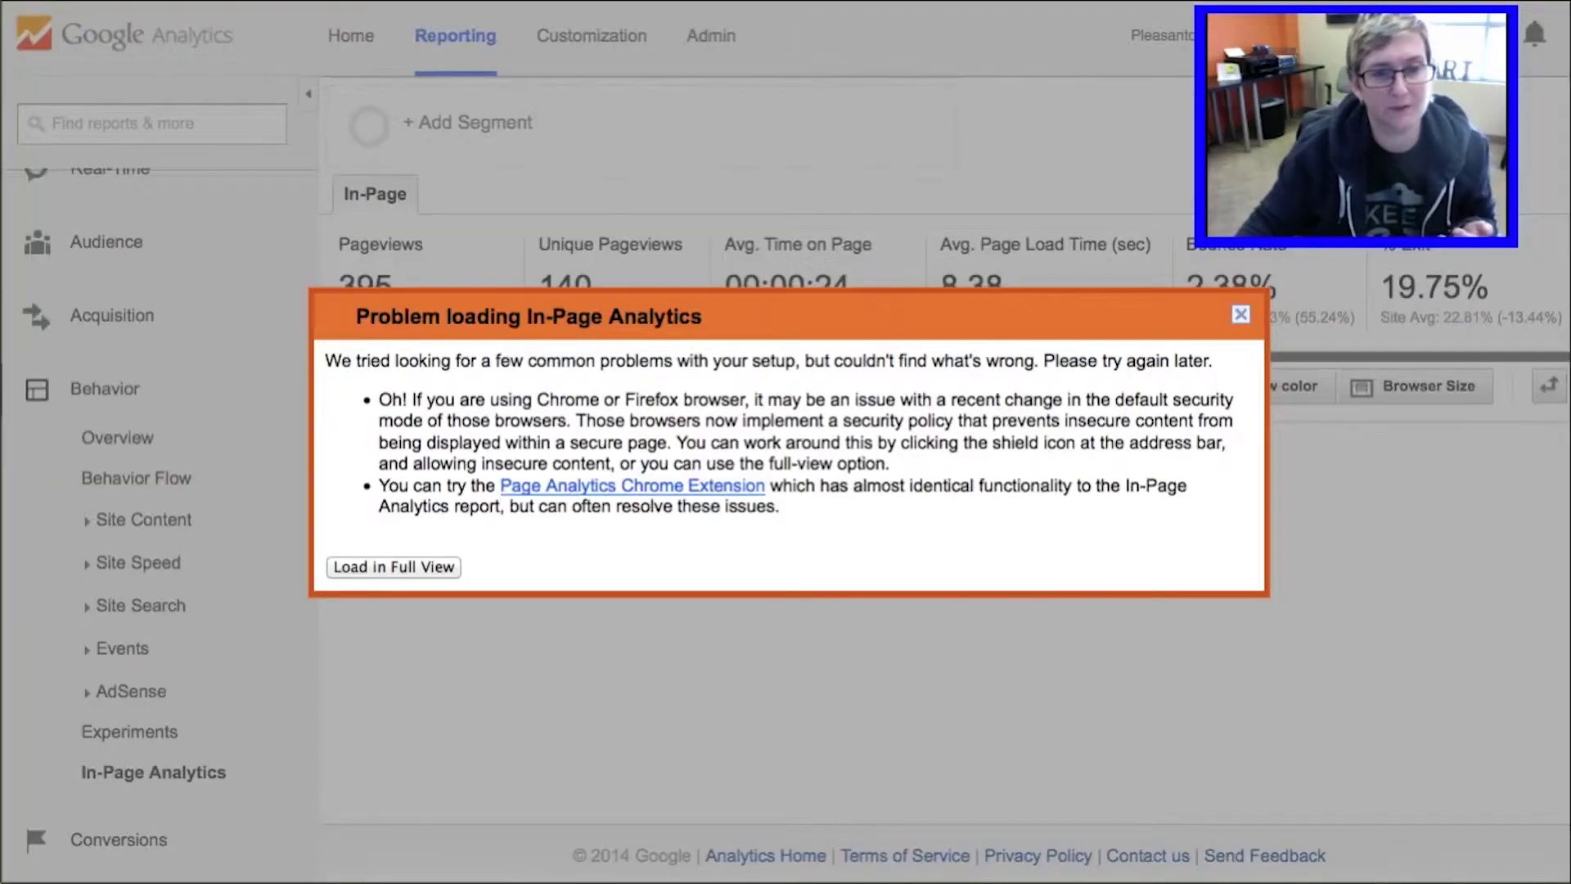
Load the home page click overlay in full view and check click shares on top links
{"action": "left_click", "coordinate": [421, 569]}
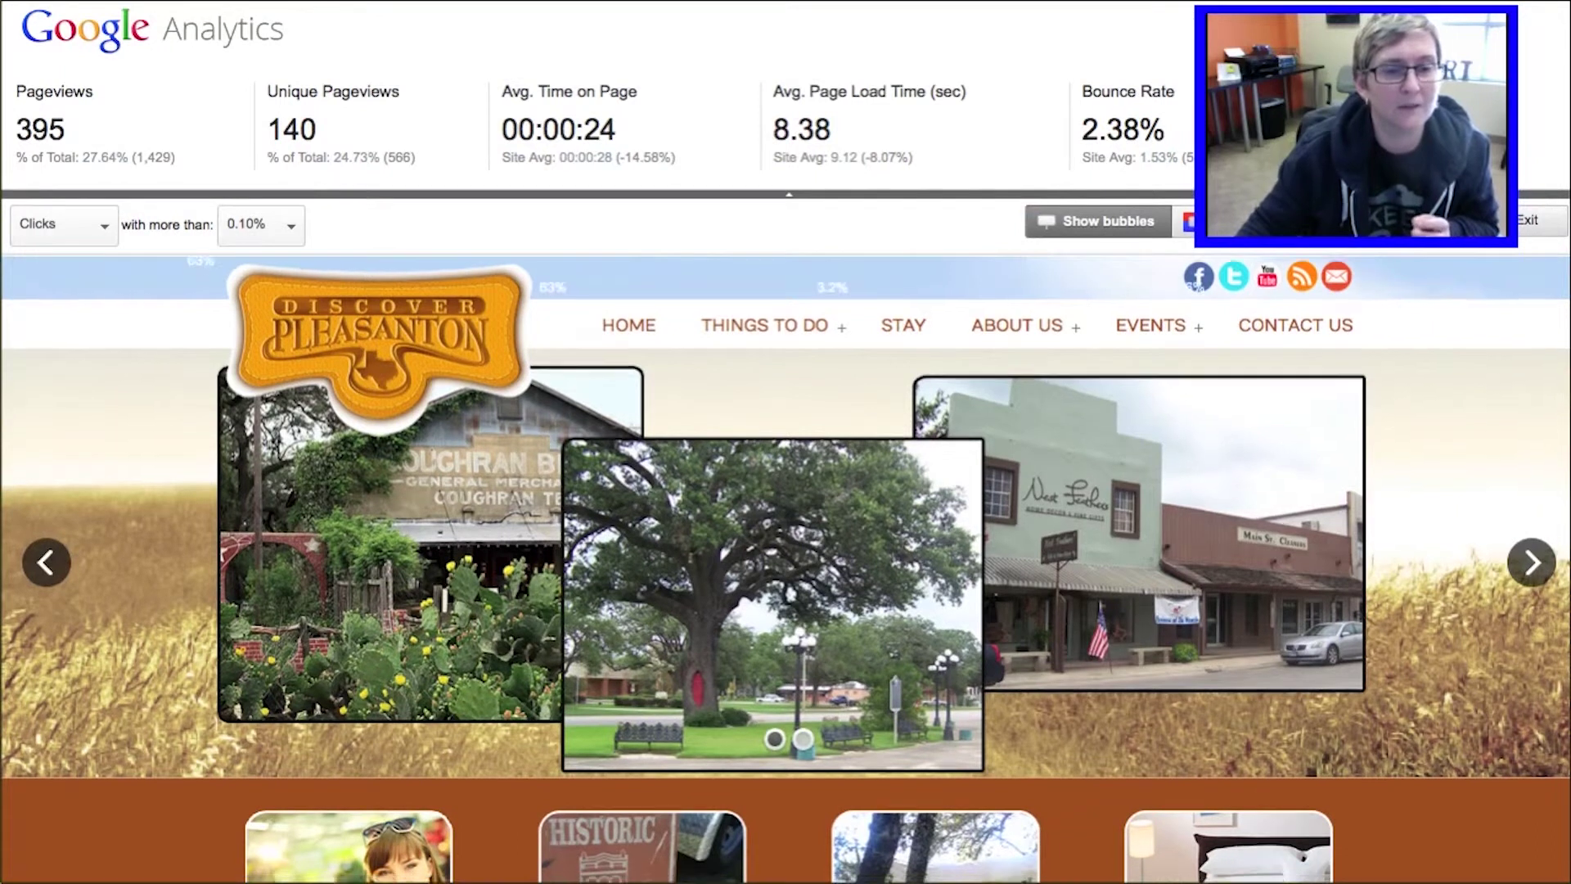
{"action": "scroll", "coordinate": [785, 569], "scroll_direction": "down", "scroll_amount": 3}
{"action": "scroll", "coordinate": [785, 569], "scroll_direction": "down", "scroll_amount": 10}
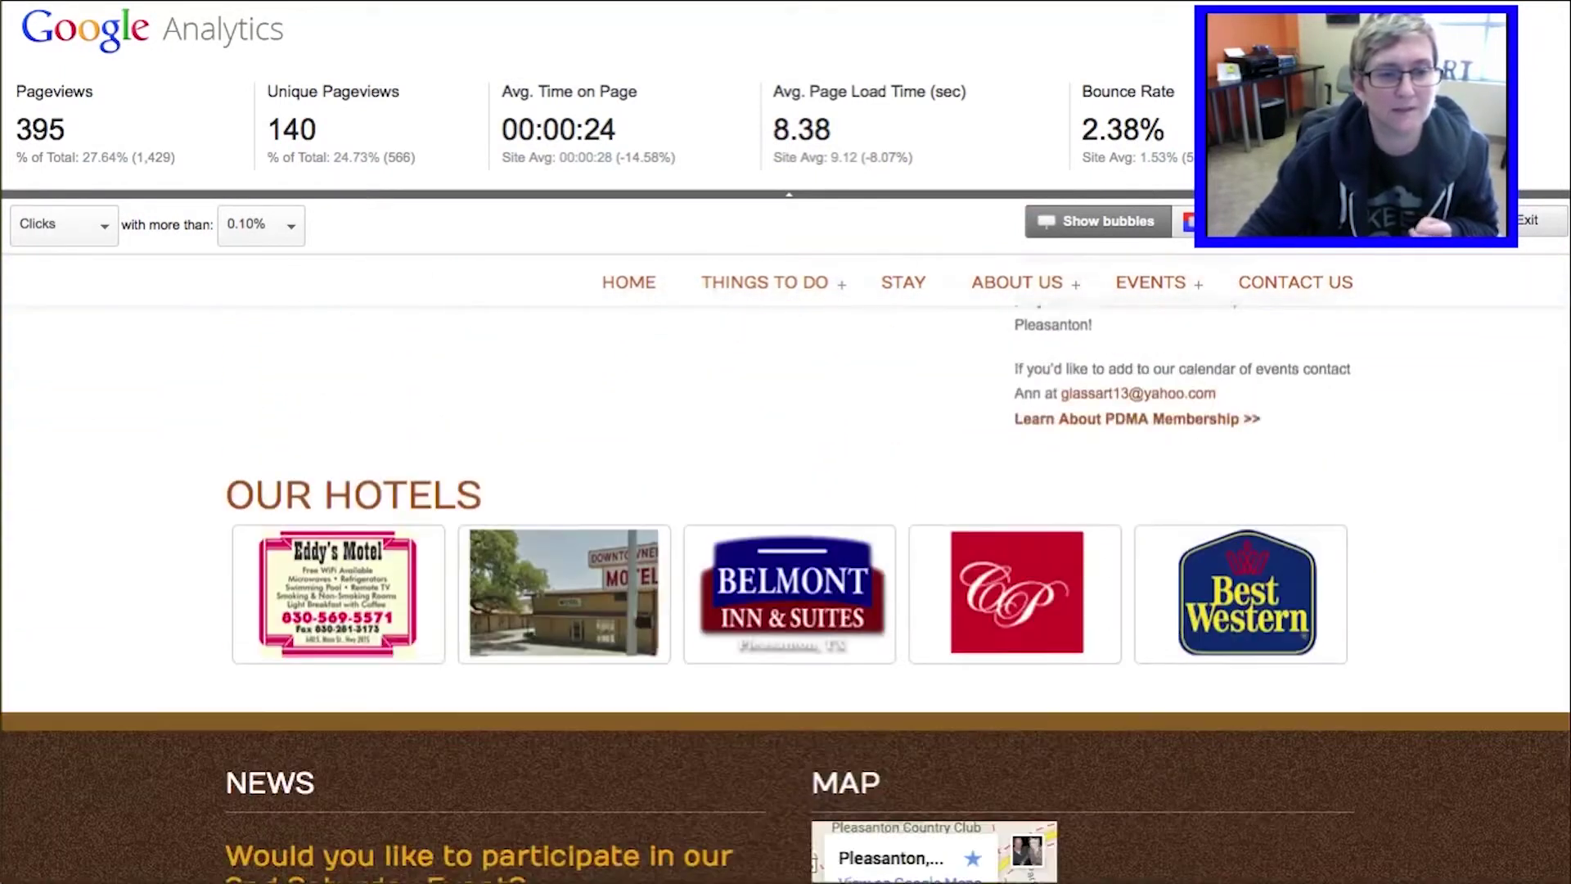
{"action": "scroll", "coordinate": [785, 570], "scroll_direction": "down", "scroll_amount": 1}
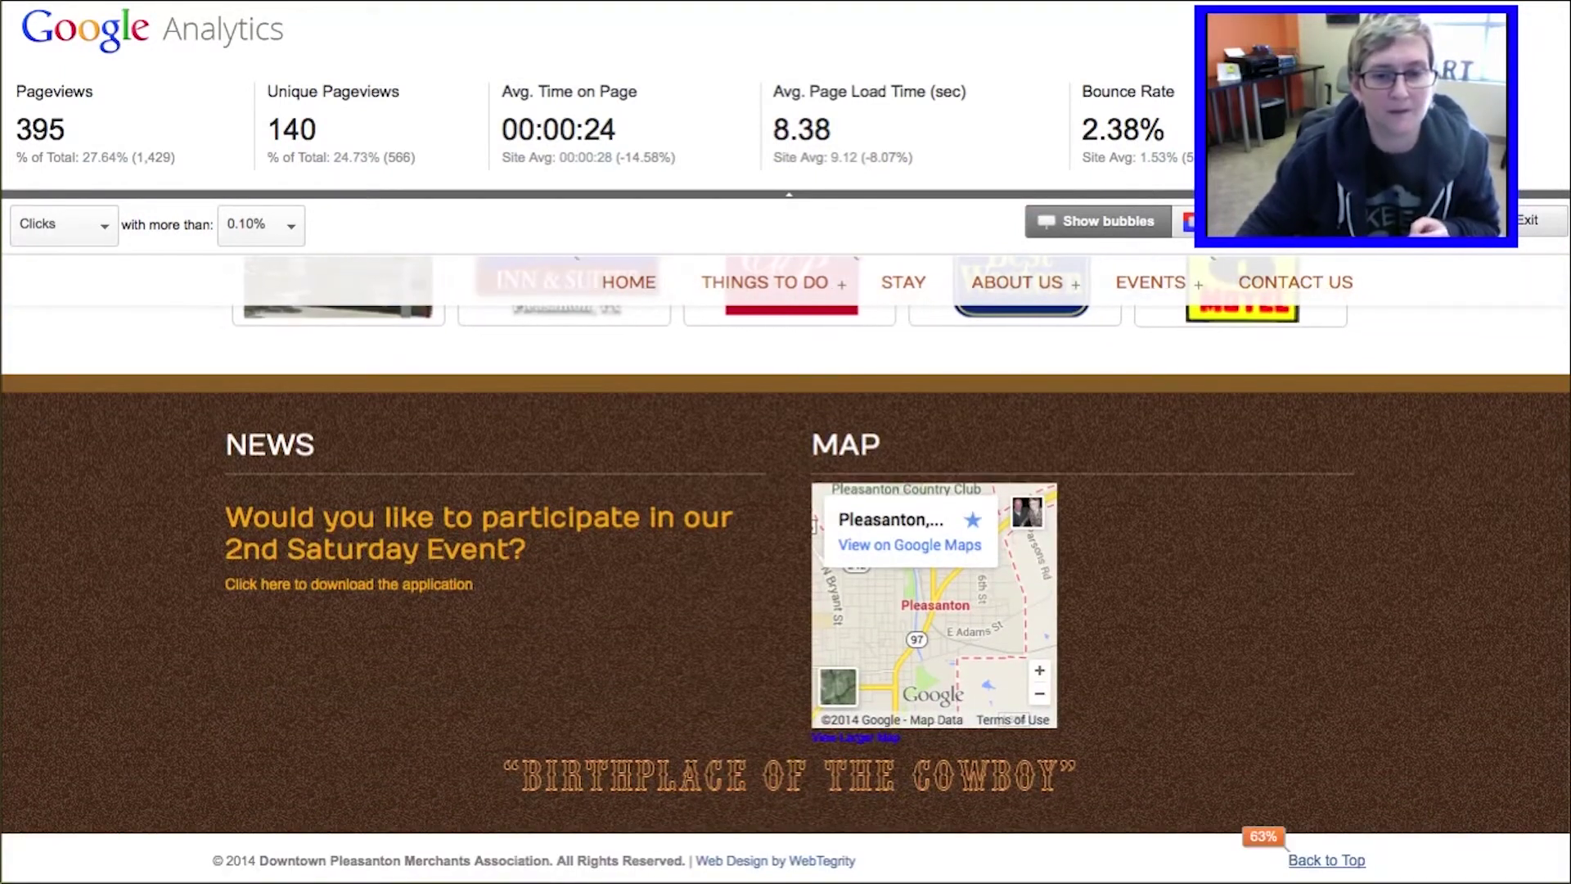
{"action": "left_click", "coordinate": [1326, 860]}
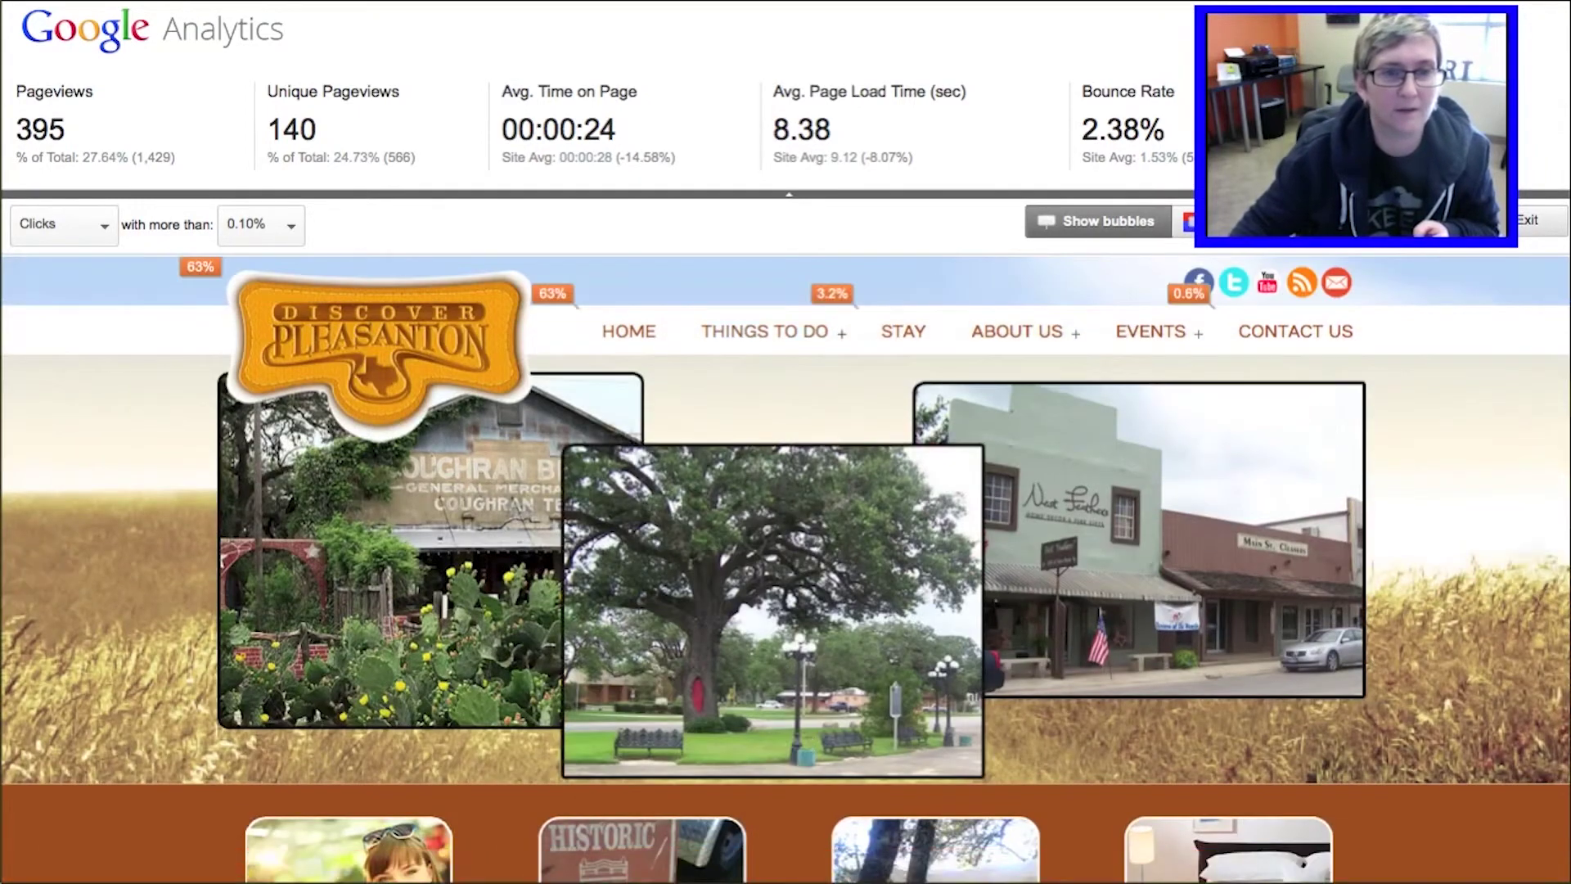
{"action": "mouse_move", "coordinate": [630, 331]}
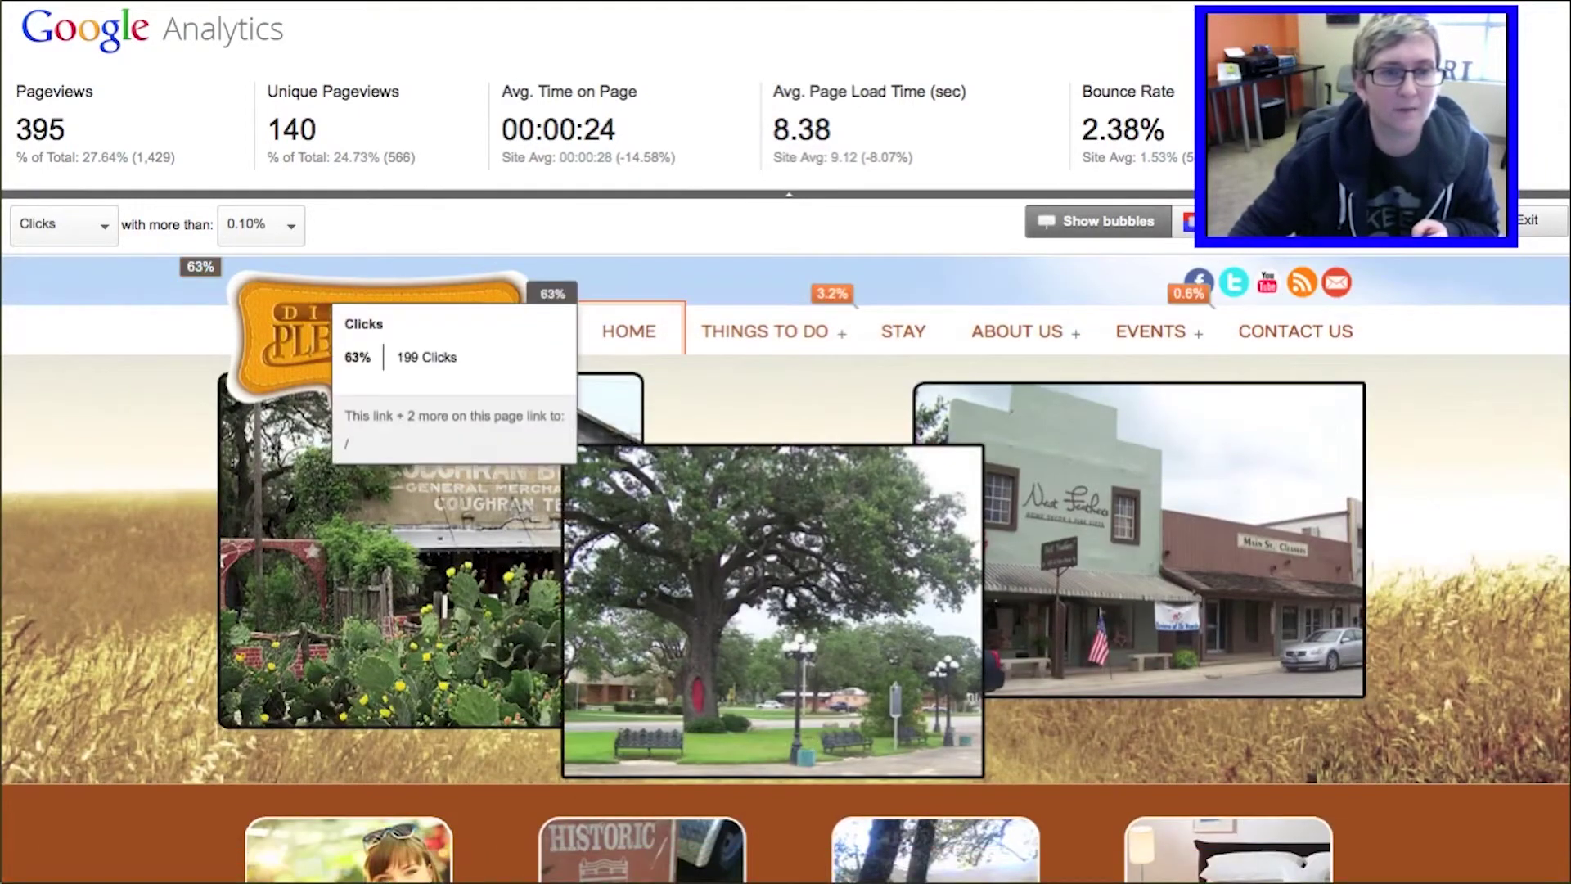
{"action": "mouse_move", "coordinate": [903, 330]}
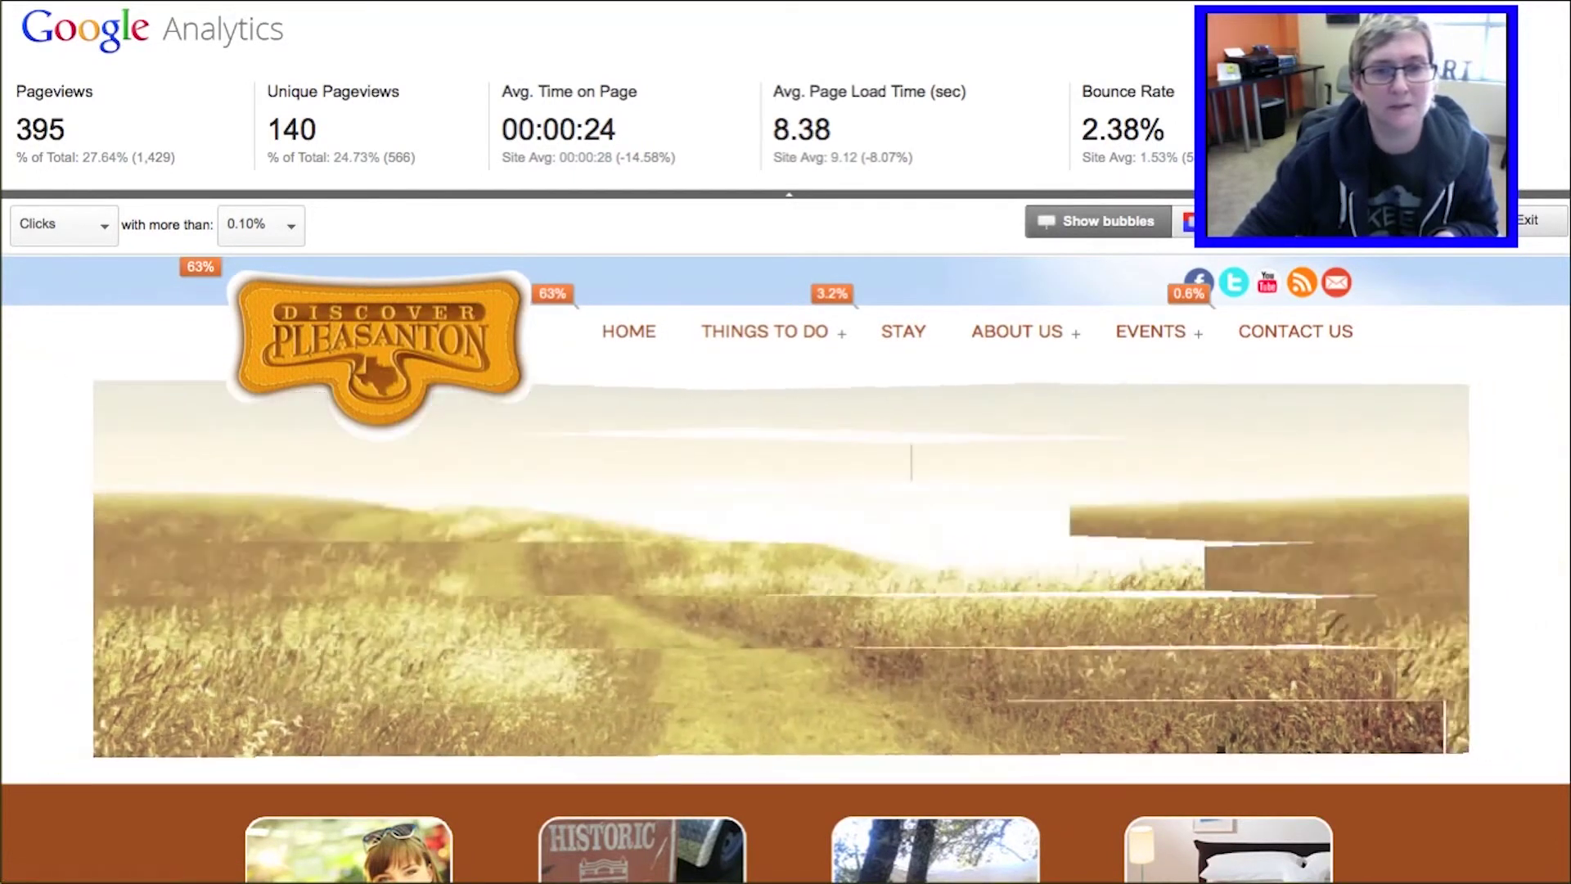
{"action": "mouse_move", "coordinate": [1295, 330]}
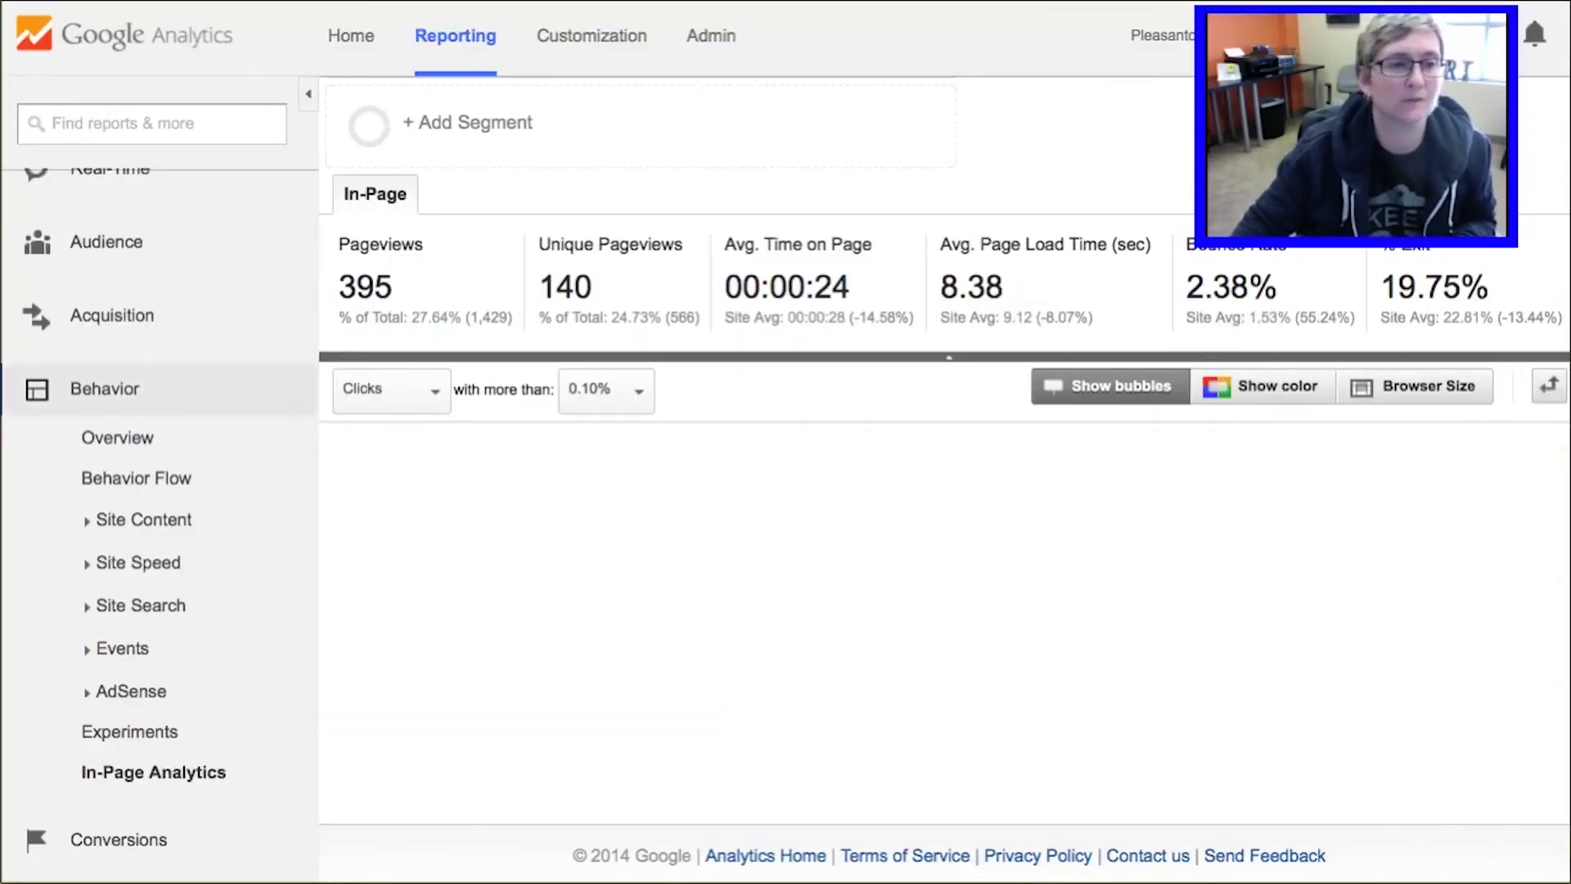
Collapse Behavior and open Conversions > Goals > Overview
{"action": "left_click", "coordinate": [70, 392]}
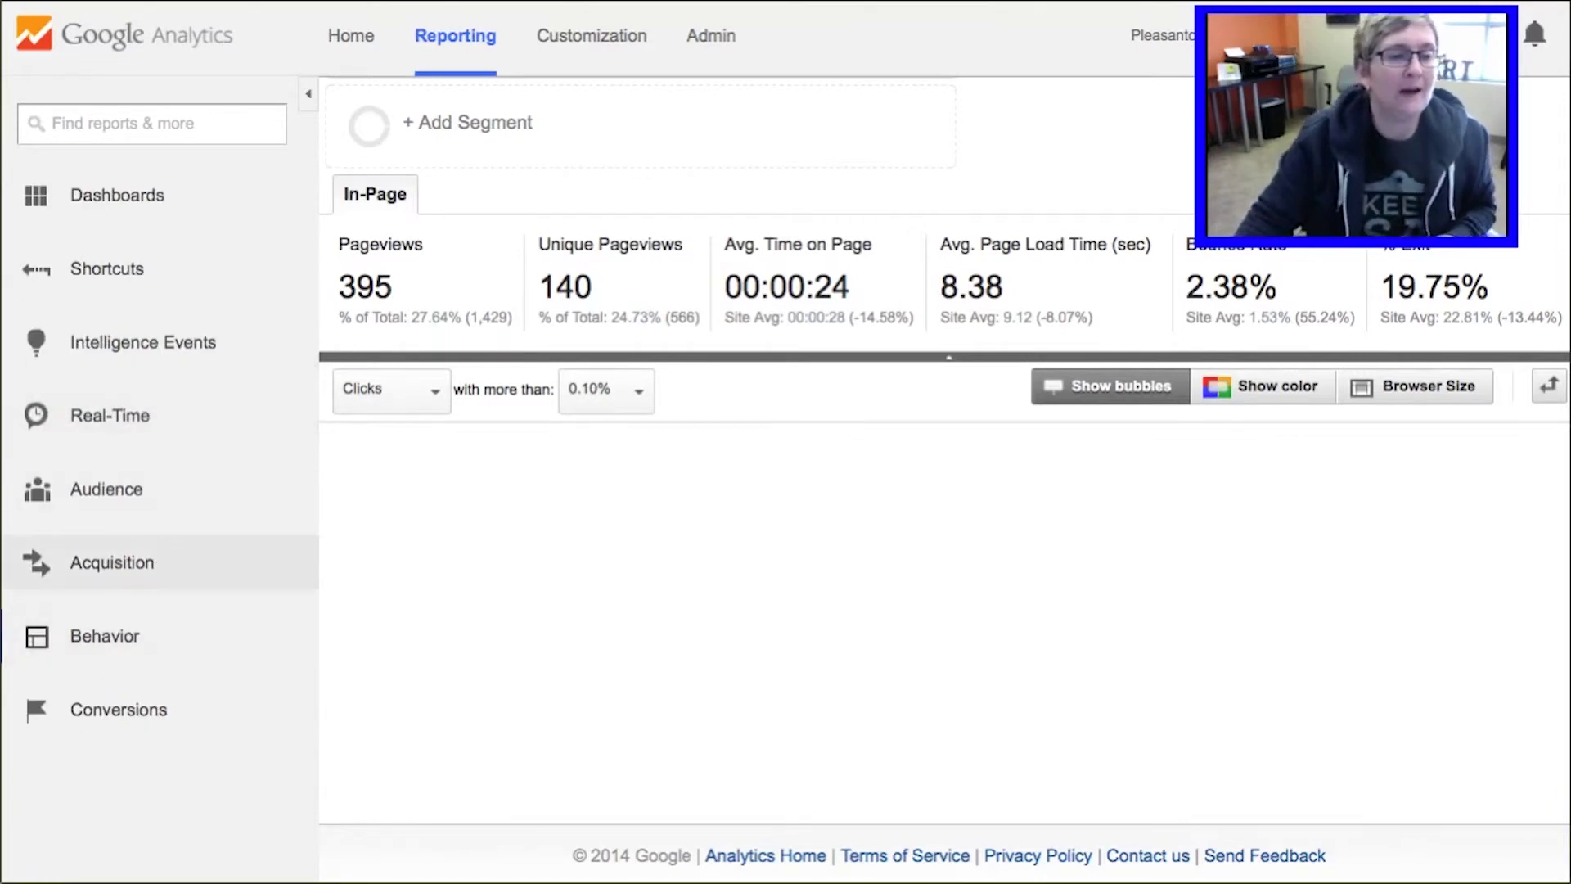
{"action": "left_click", "coordinate": [166, 712]}
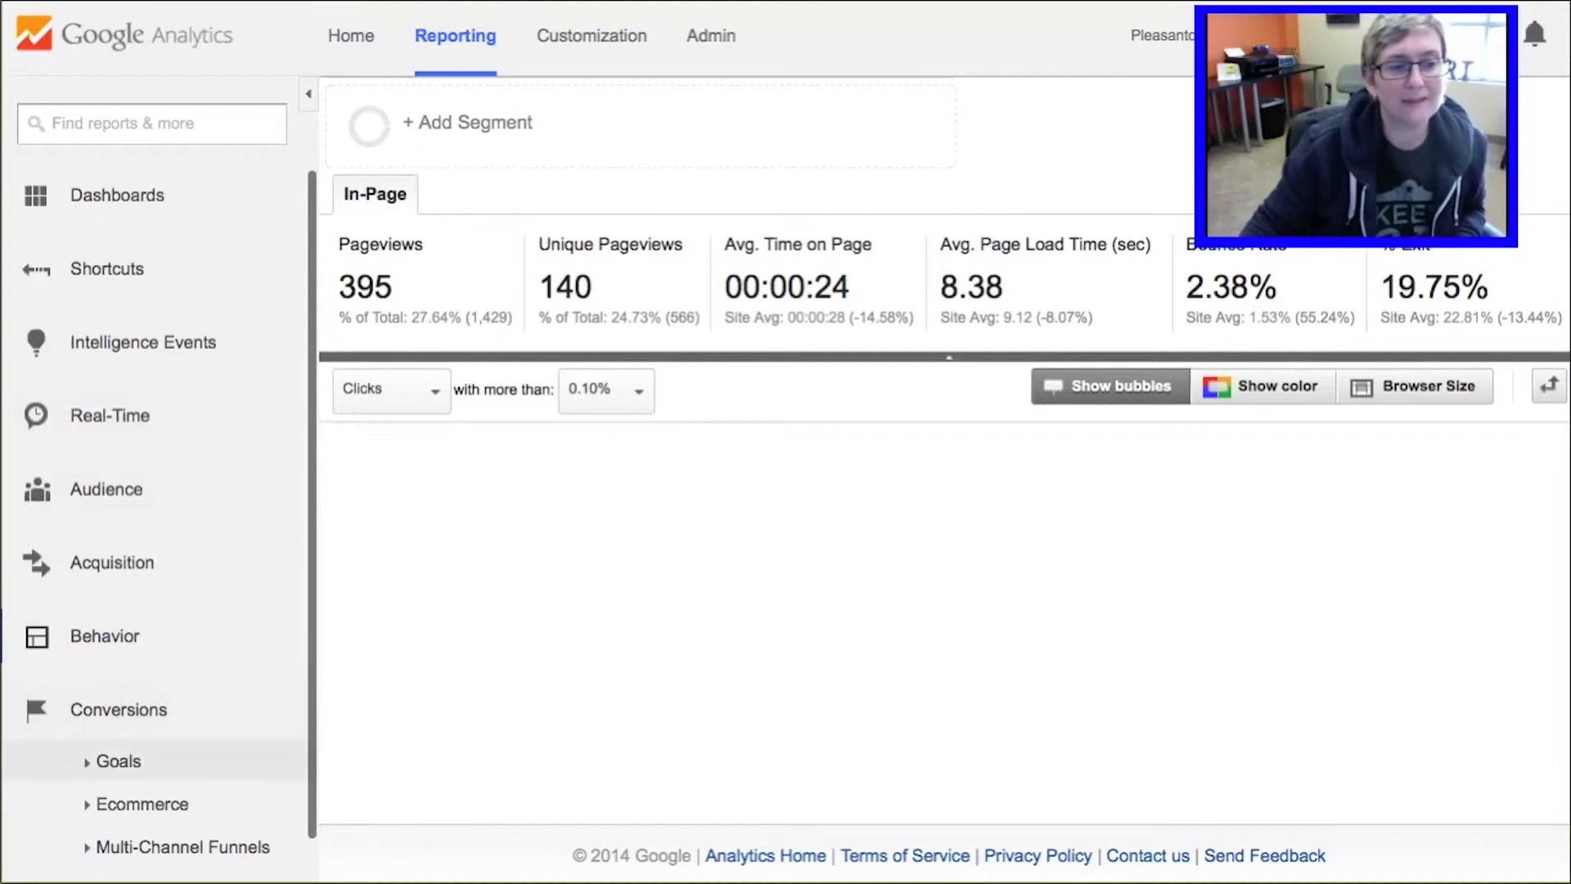
{"action": "left_click", "coordinate": [131, 710]}
{"action": "left_click", "coordinate": [130, 723]}
{"action": "left_click", "coordinate": [129, 759]}
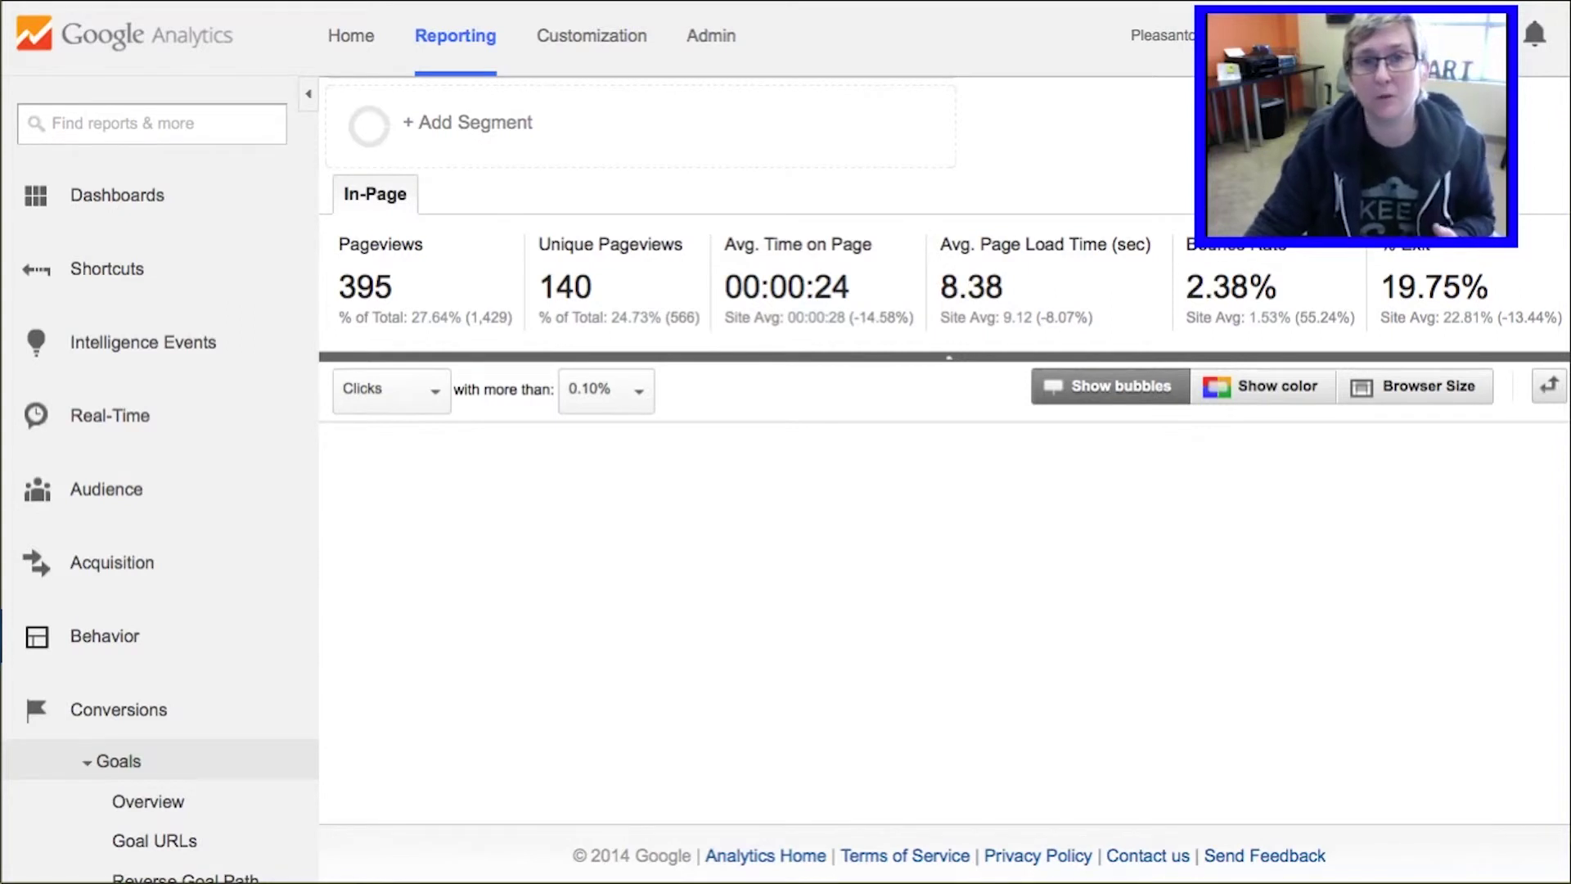
{"action": "scroll", "coordinate": [147, 572], "scroll_direction": "down", "scroll_amount": 3}
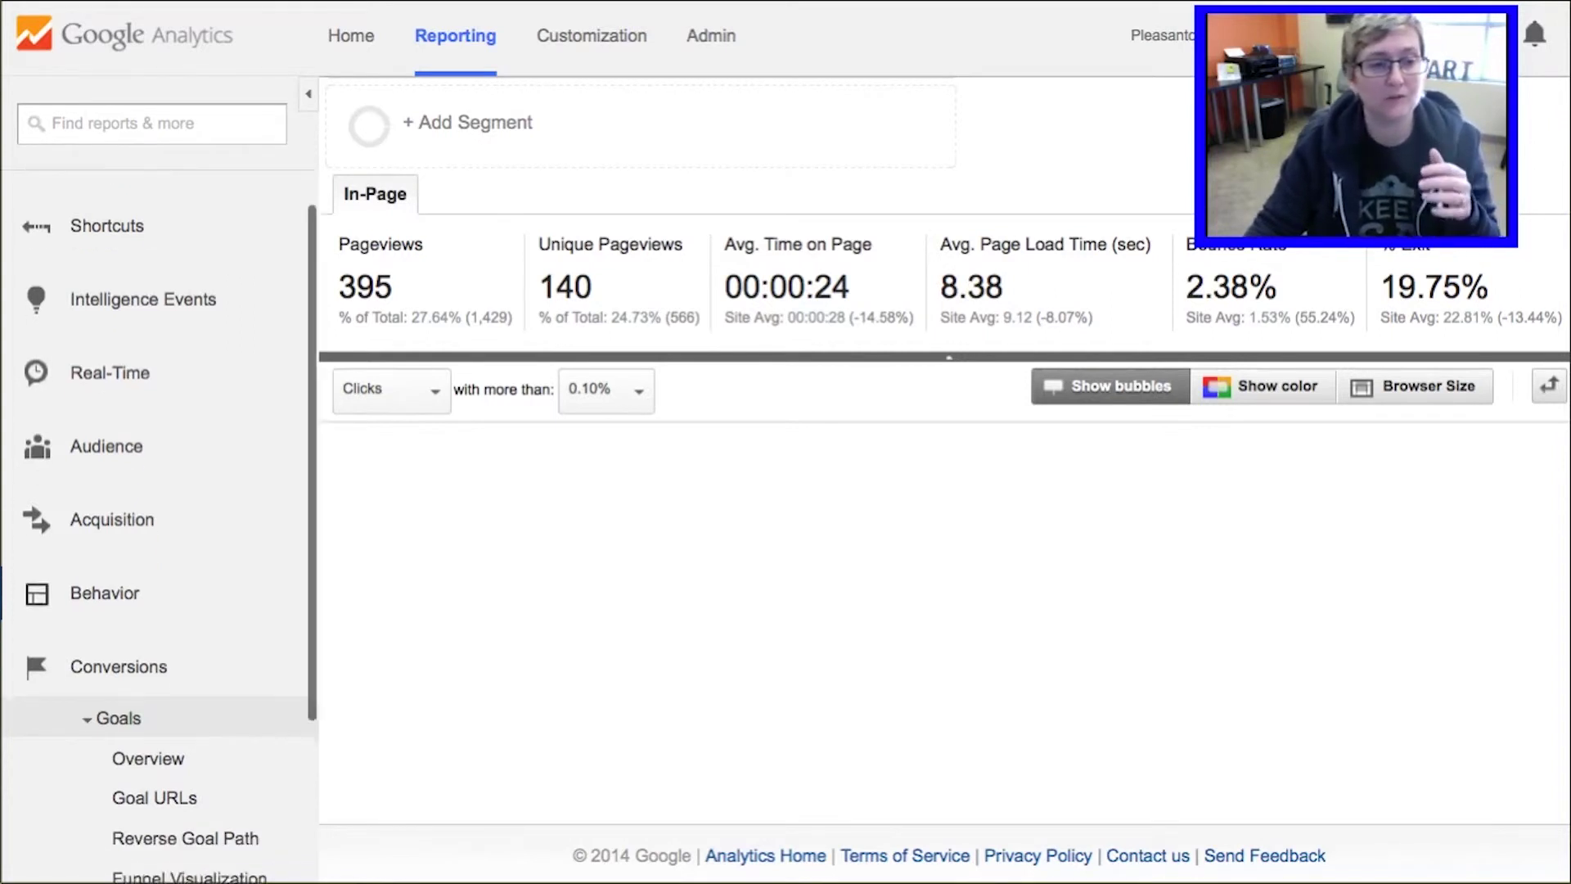
{"action": "left_click", "coordinate": [123, 698]}
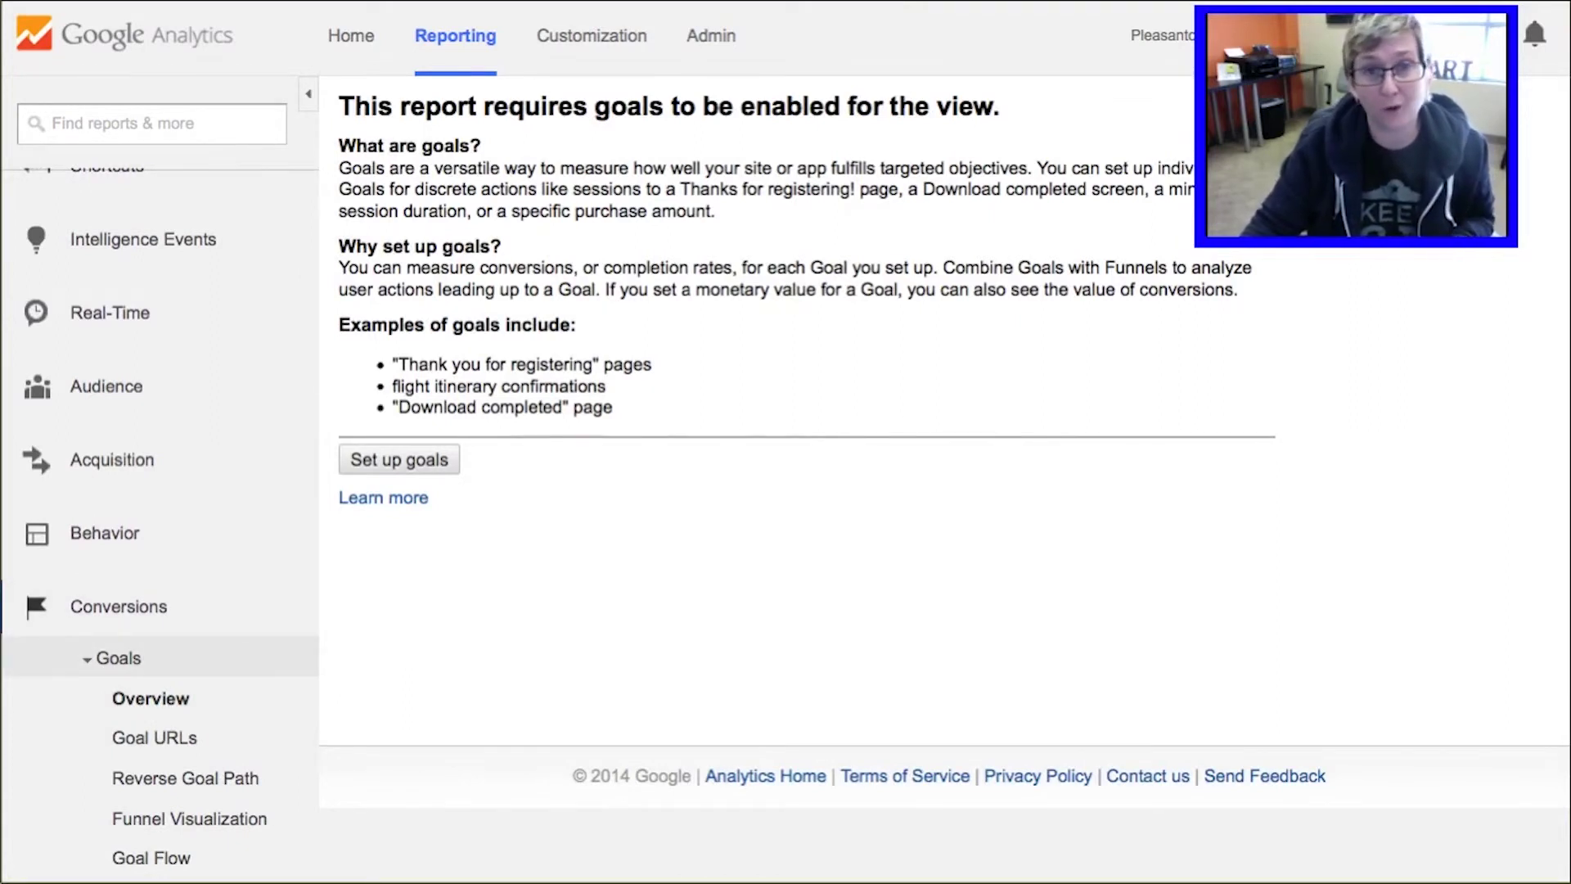
Collapse Conversions and open Acquisition > All Traffic for the daily sessions chart
{"action": "left_click", "coordinate": [119, 607]}
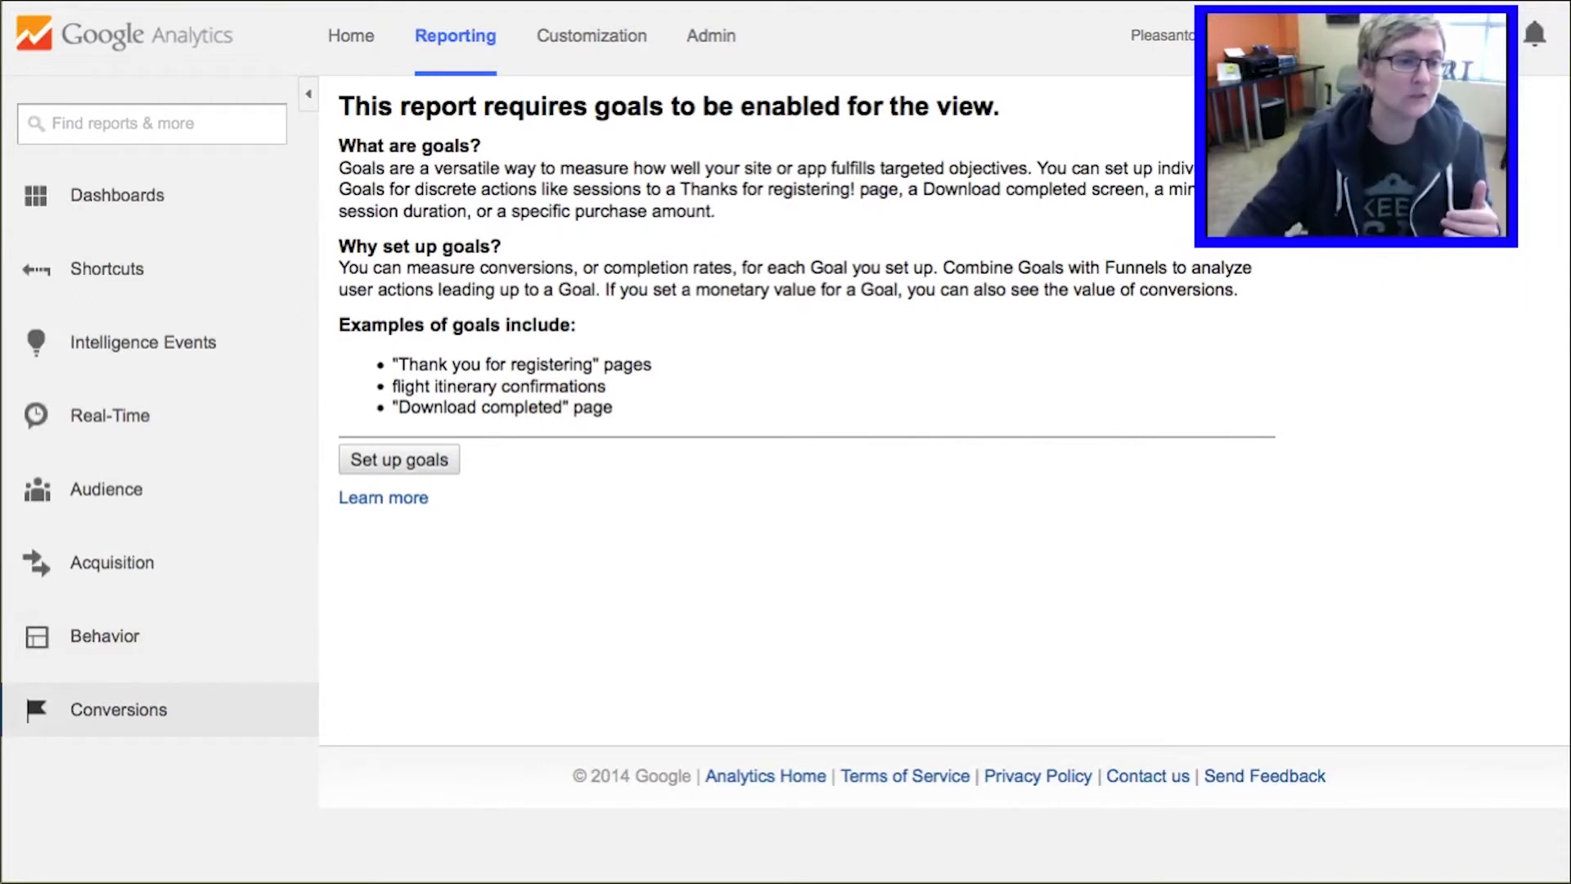
{"action": "left_click", "coordinate": [189, 560]}
{"action": "left_click", "coordinate": [143, 690]}
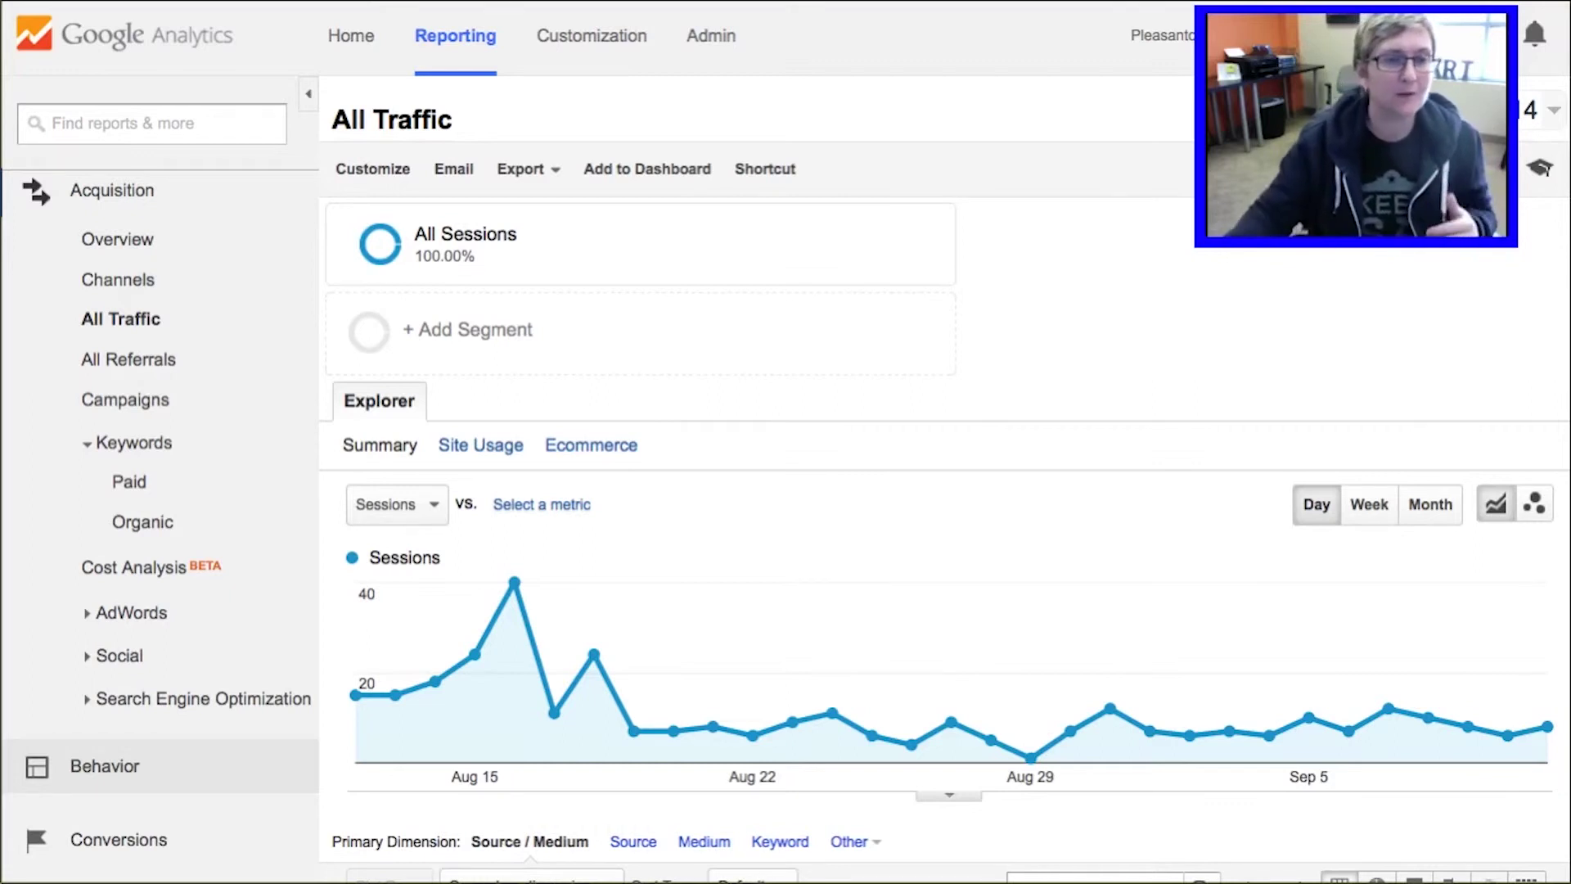
{"action": "left_click", "coordinate": [449, 42]}
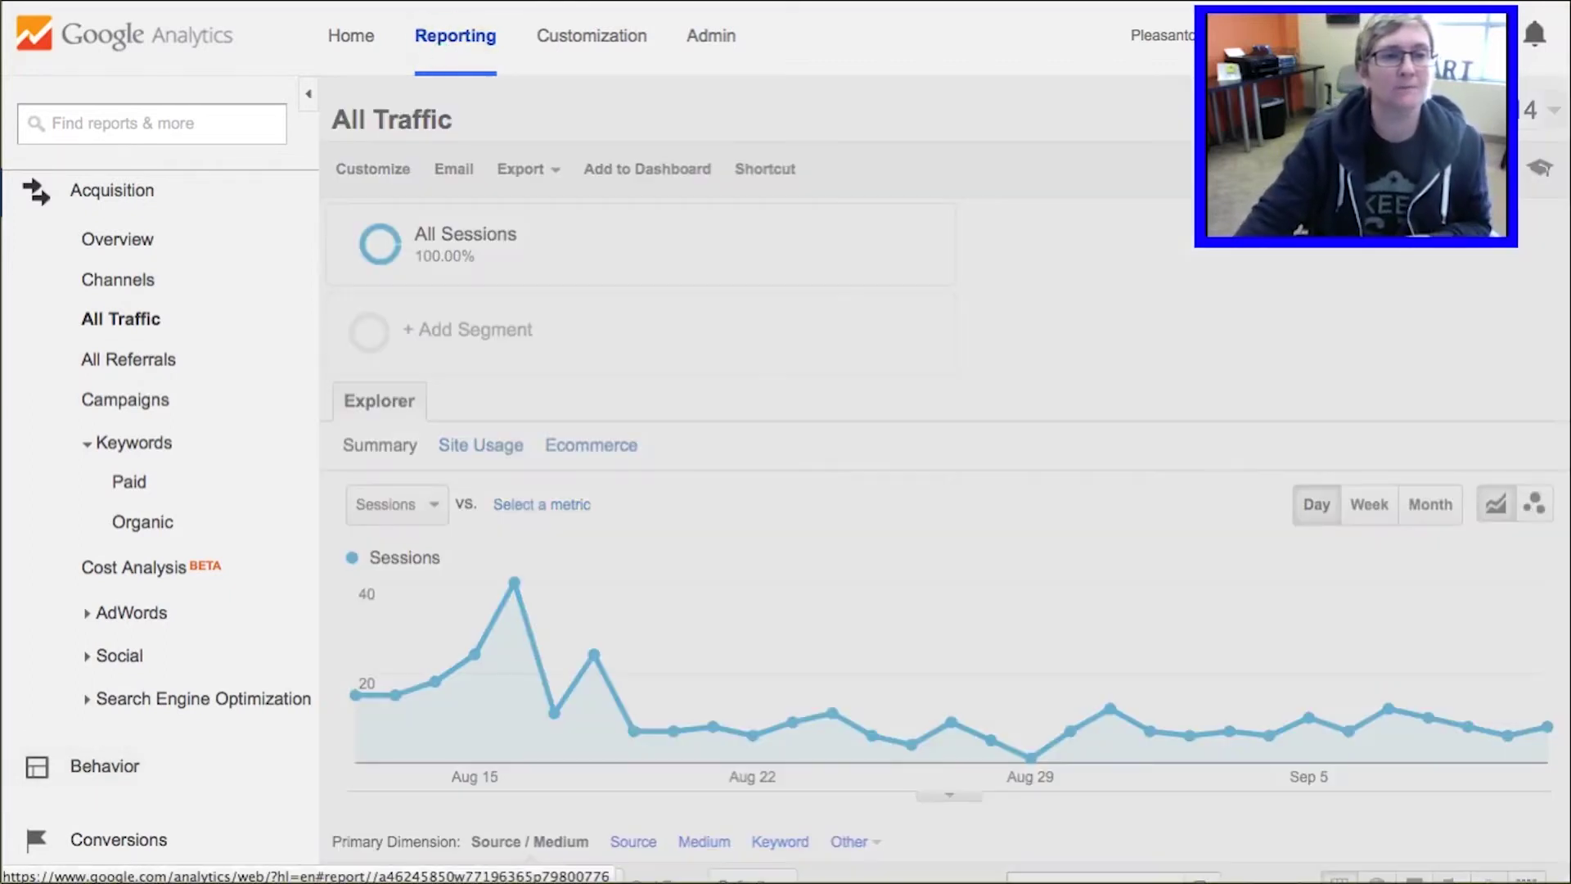